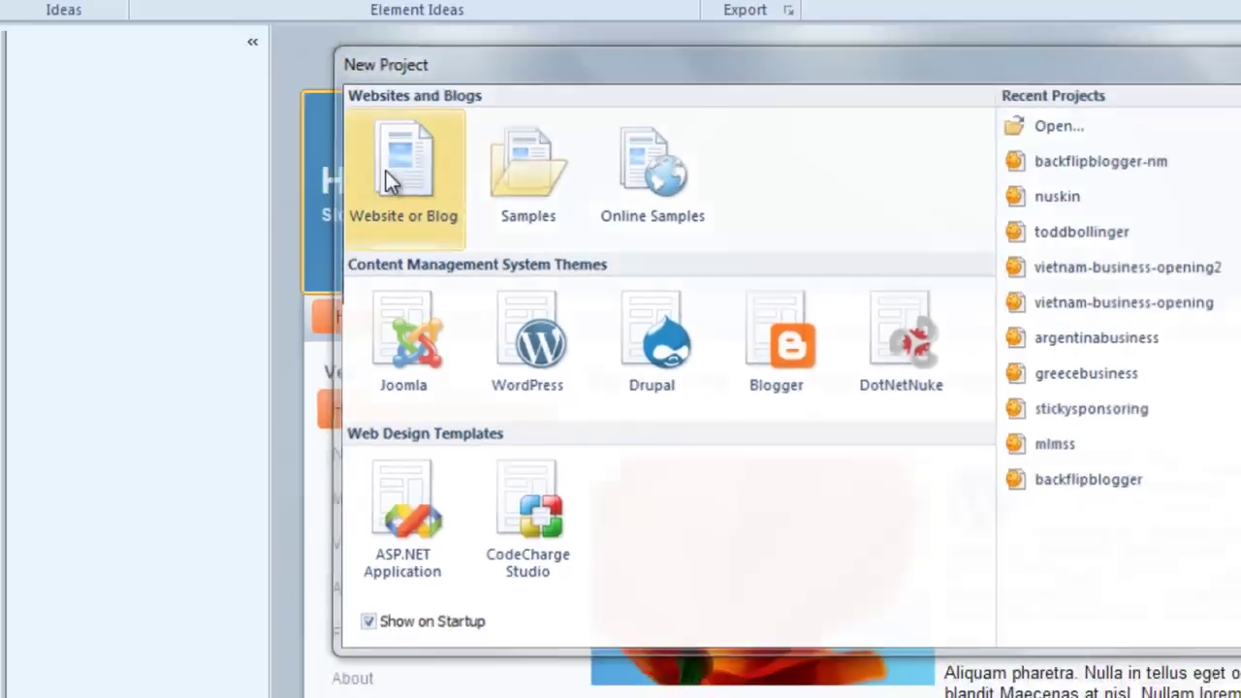
Start a new website and change New Page 2's body text to 'Hello welcome'.
left_click(386, 171)
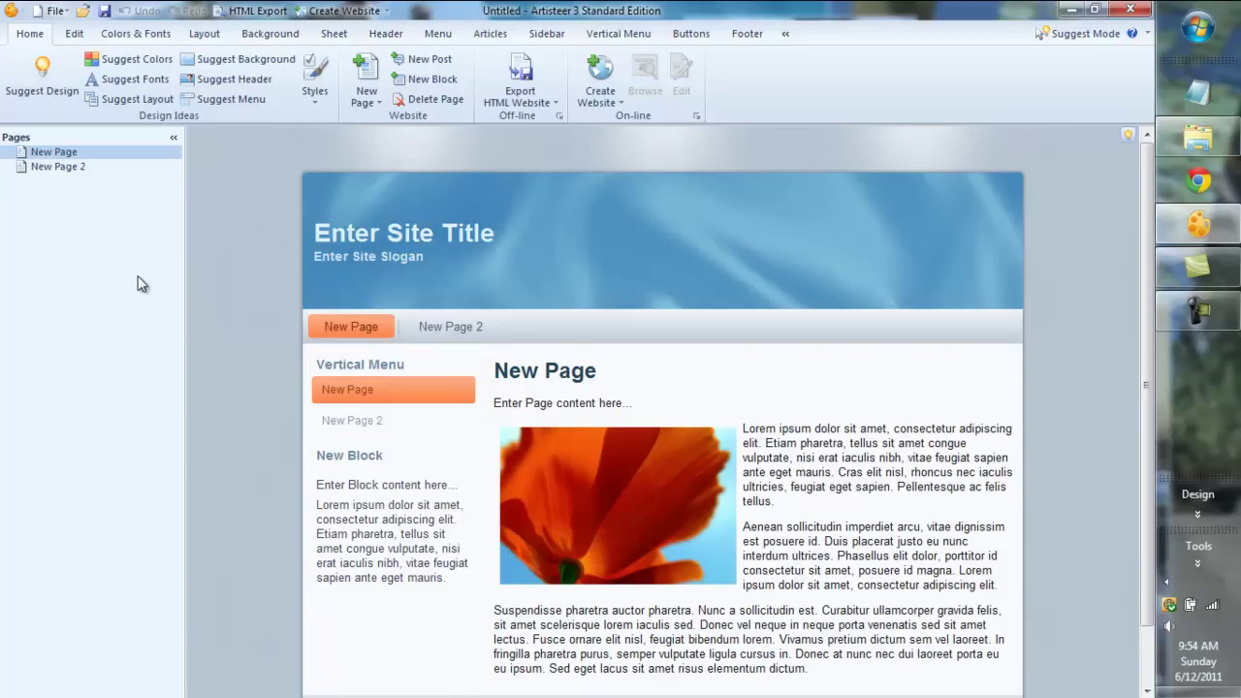
left_click(60, 168)
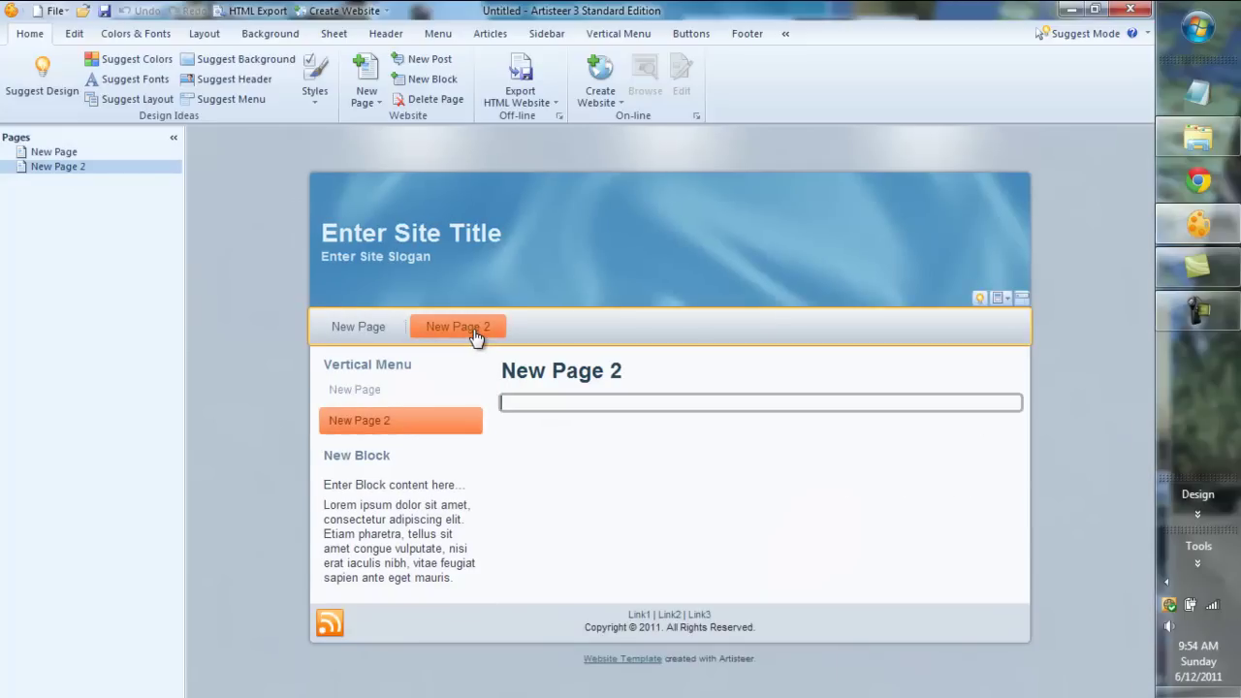
left_click(530, 397)
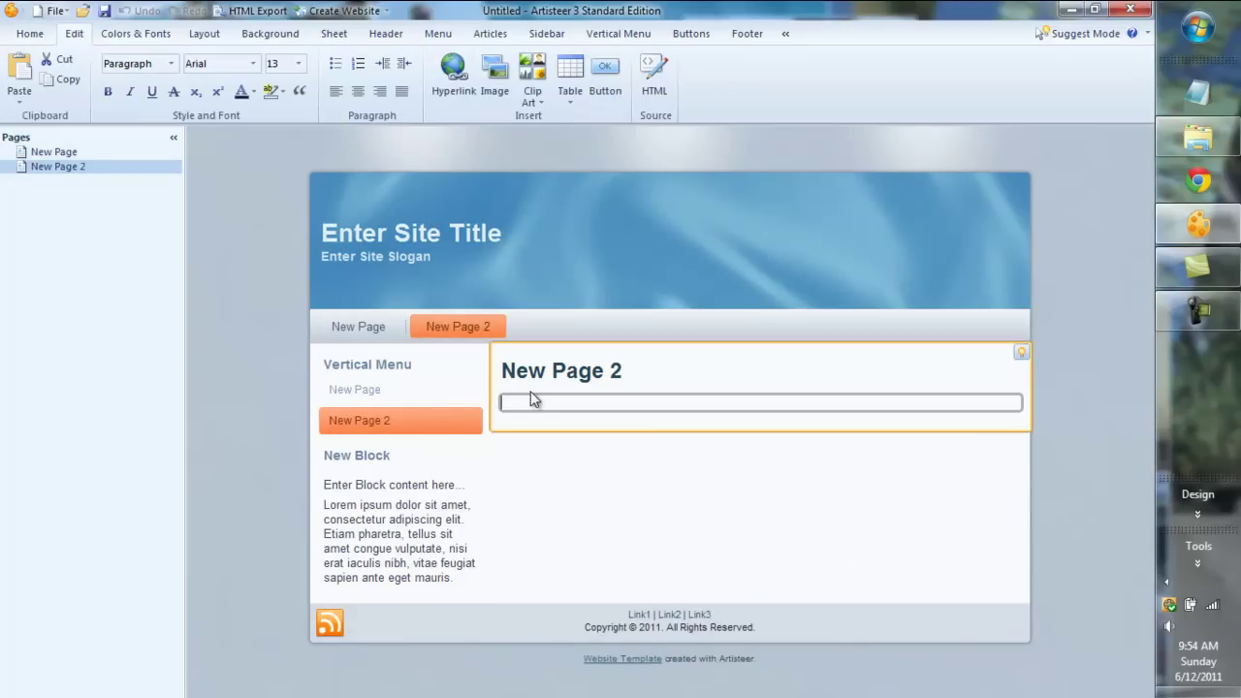
type("Hello we")
type("lcom")
type("e")
left_click(582, 475)
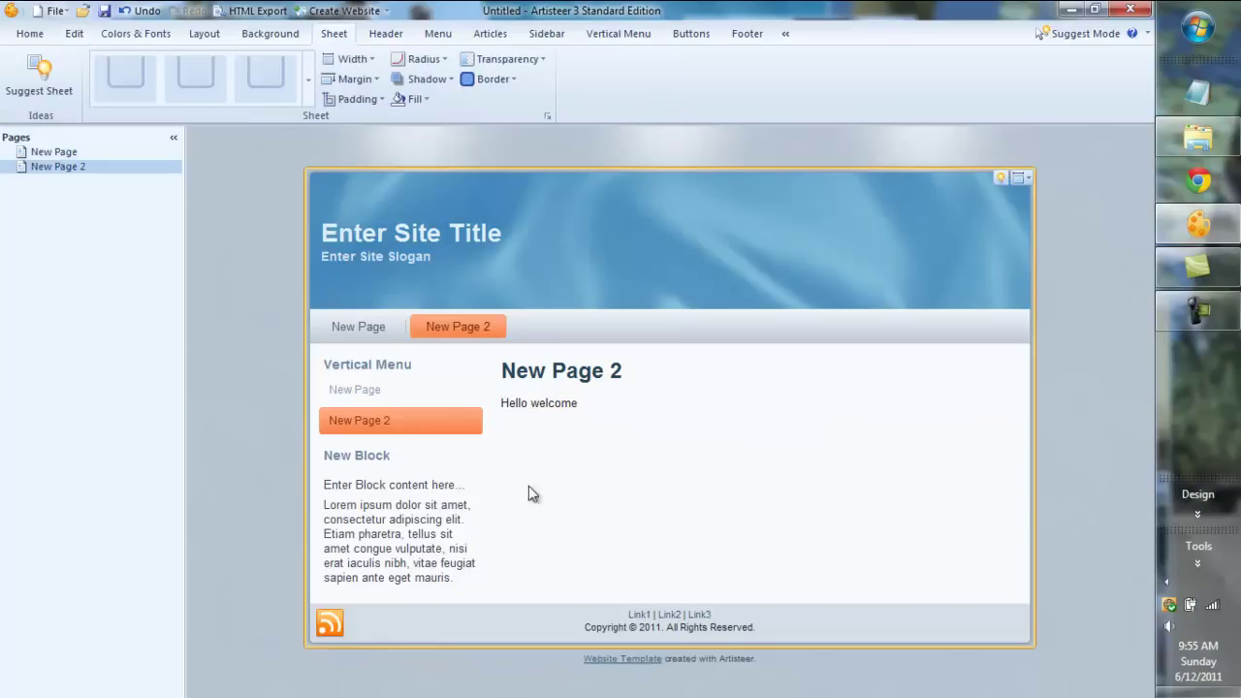
Select the sidebar blocks, then return to the first page.
left_click(327, 491)
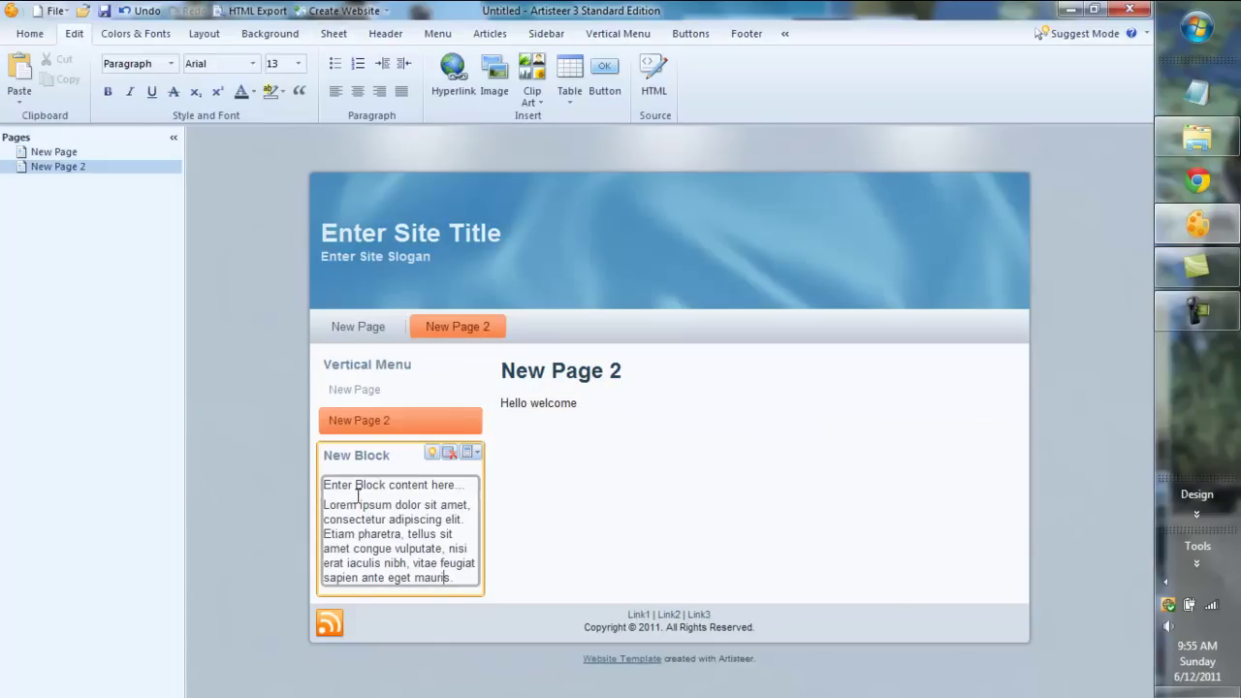
left_click_drag(369, 493, 419, 535)
left_click(424, 416)
left_click(368, 389)
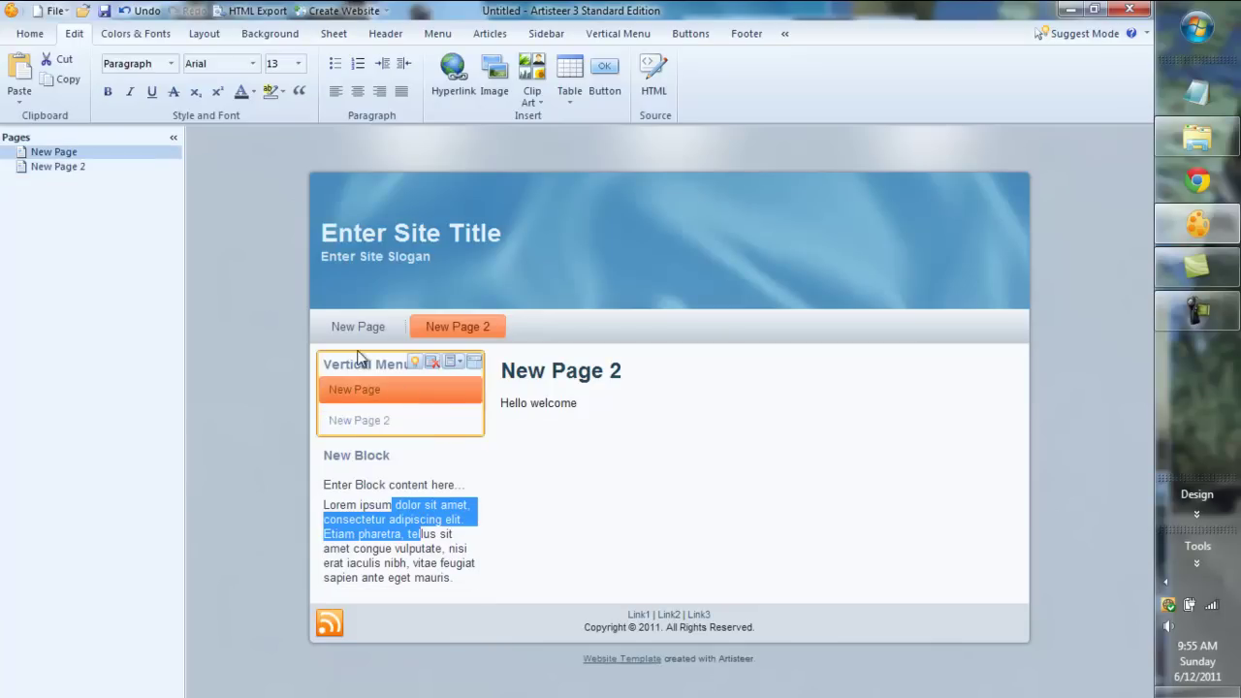
left_click(143, 33)
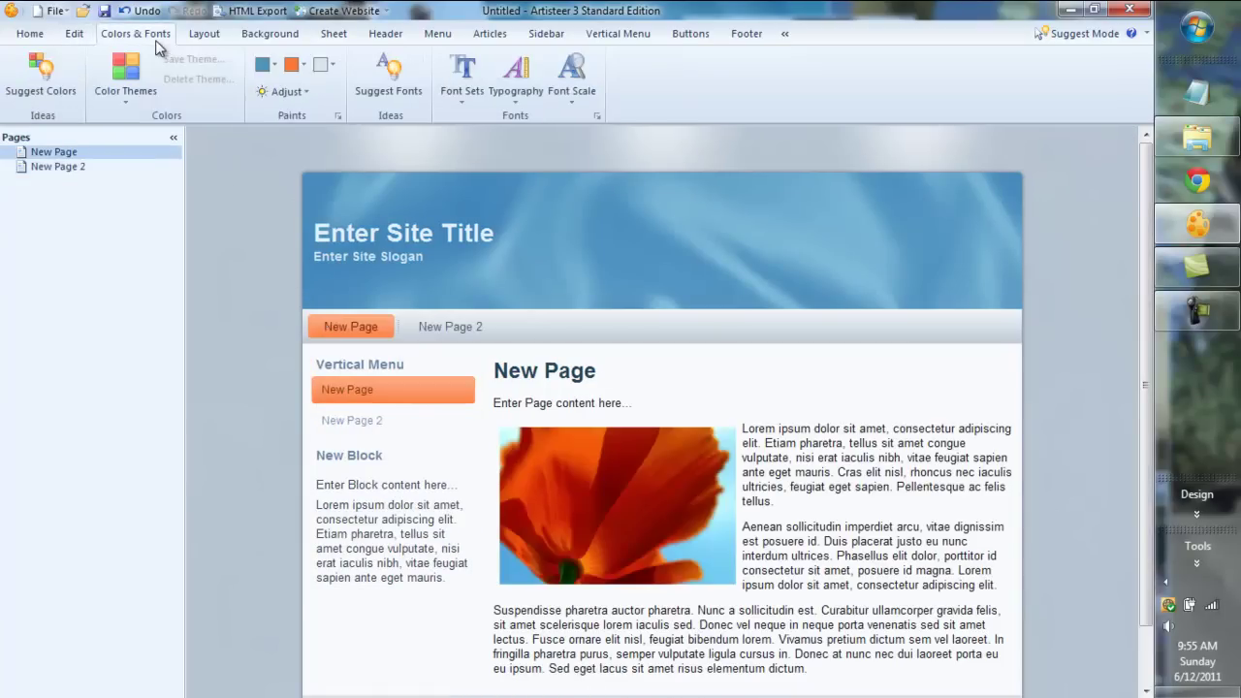
Add the circle-of-people foreground photo to the header and position it on the left.
left_click(209, 39)
left_click(272, 38)
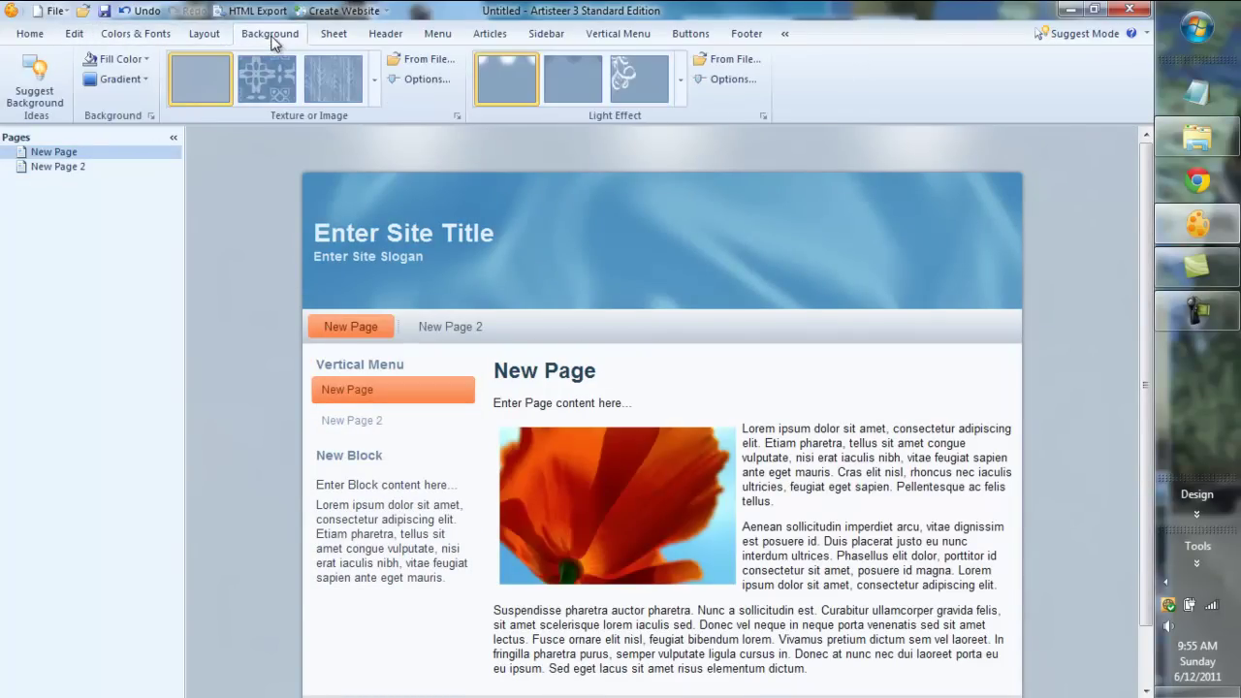
left_click(335, 37)
left_click(386, 41)
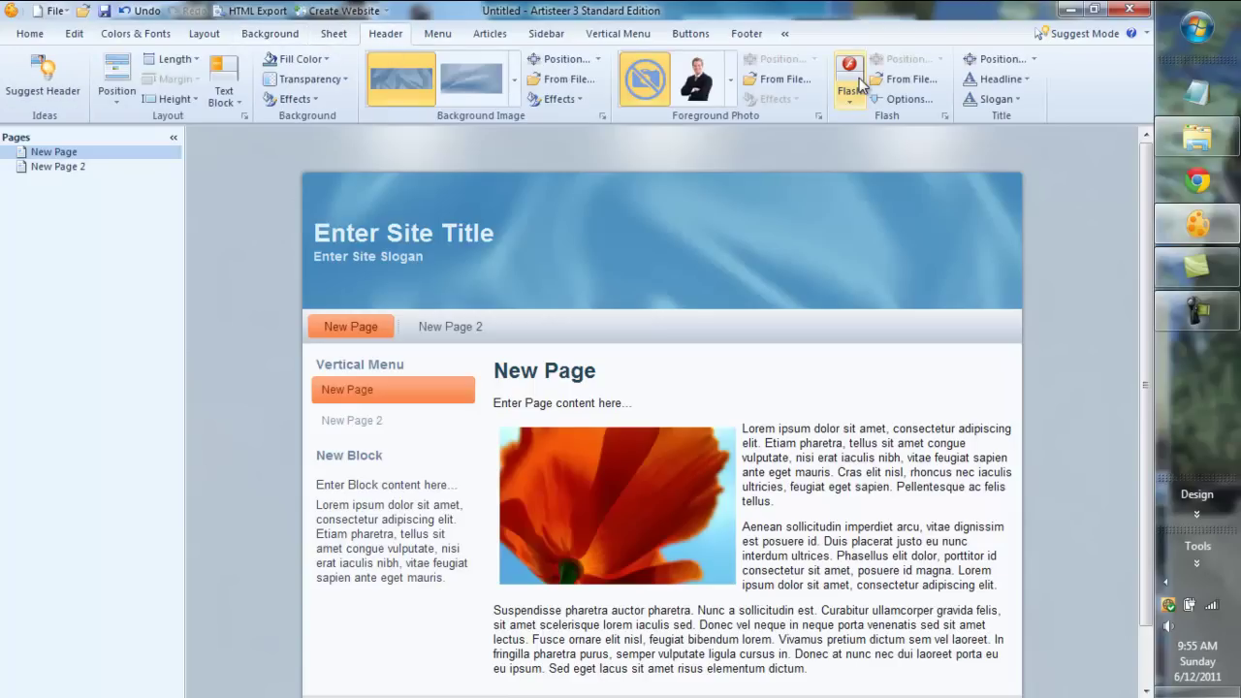
left_click(696, 95)
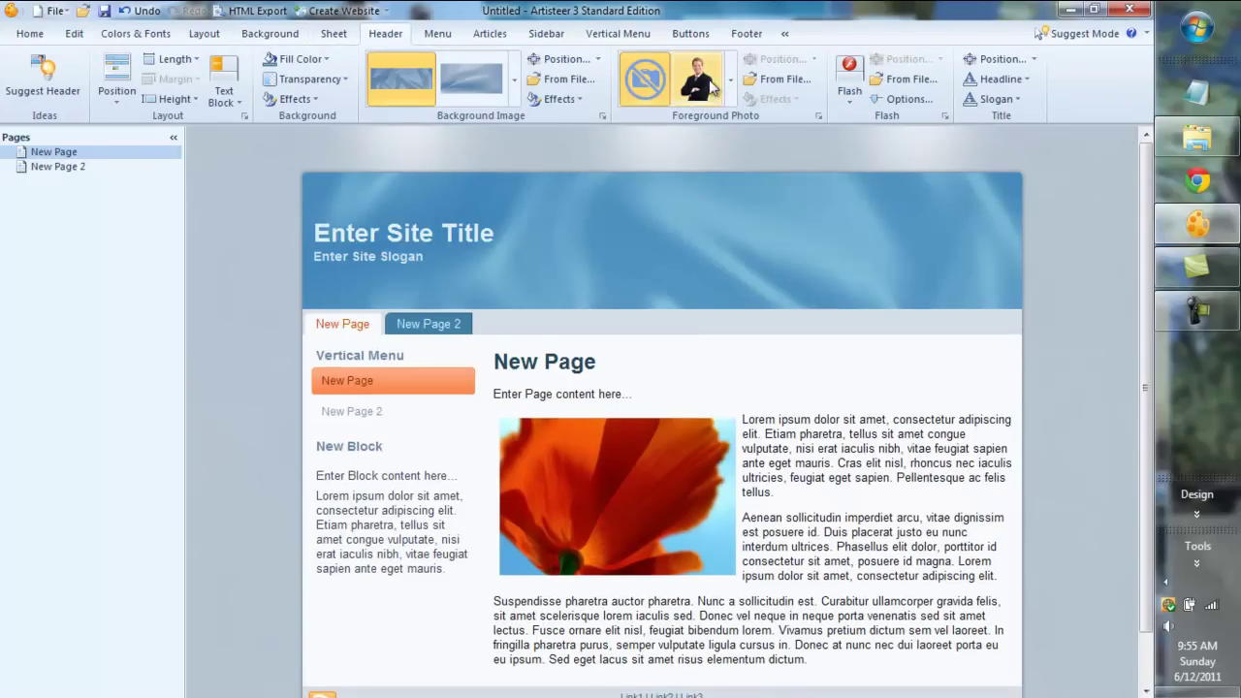
left_click(727, 85)
scroll(749, 242, "down", 3)
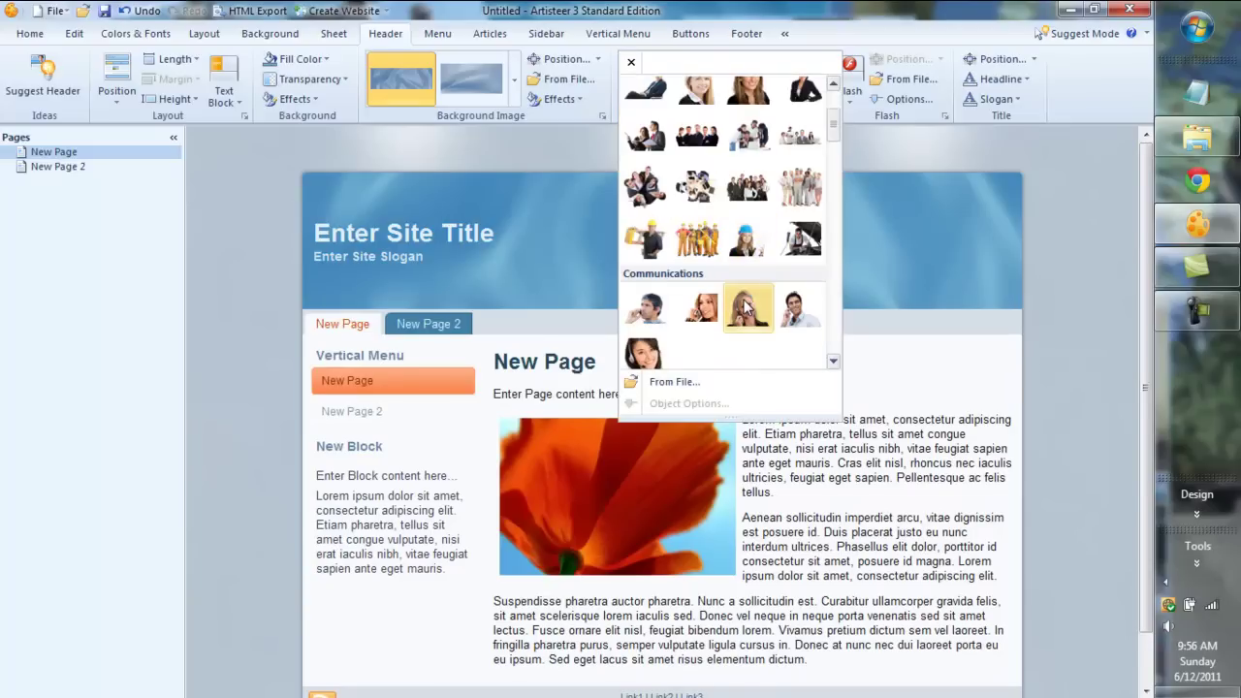
left_click(644, 187)
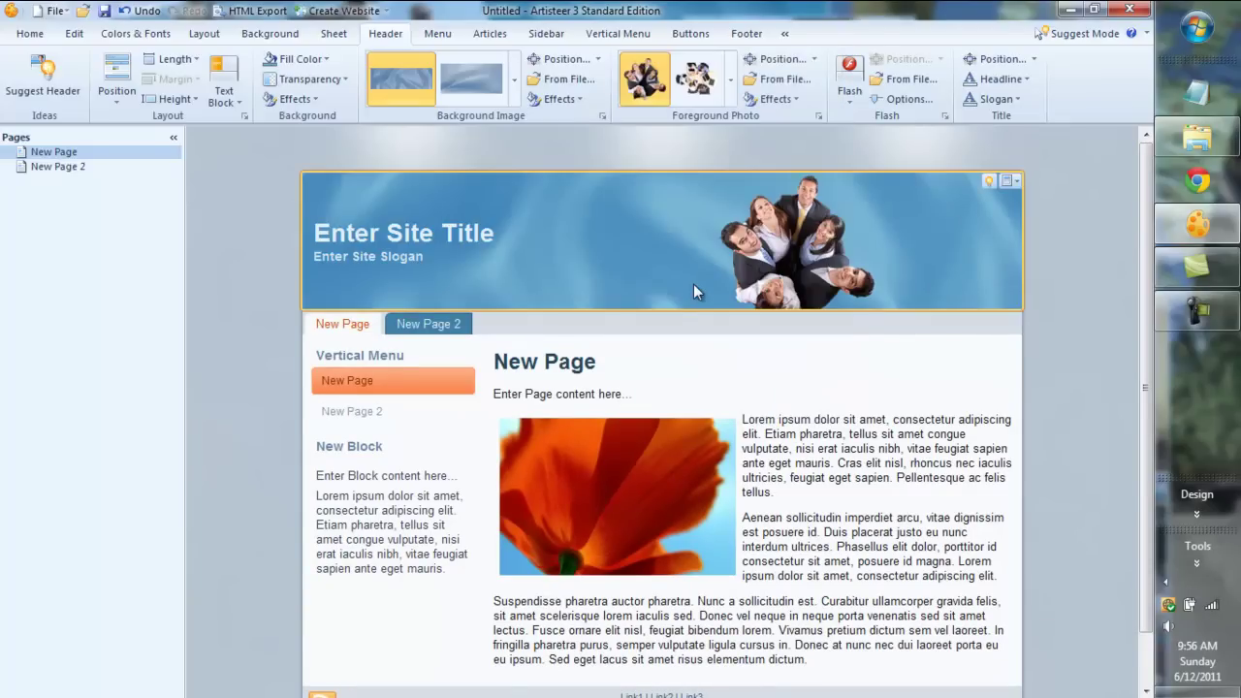
left_click(771, 59)
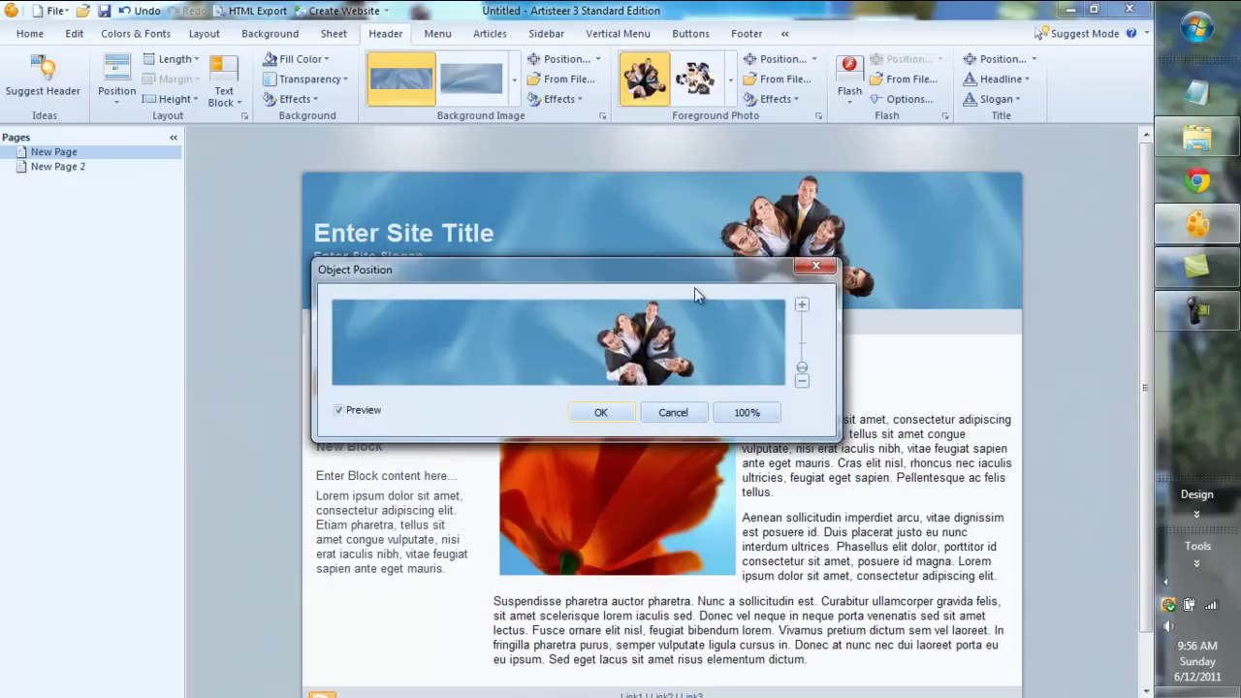
mouse_move(652, 339)
left_mouse_down()
mouse_move(478, 336)
mouse_move(447, 359)
left_mouse_up()
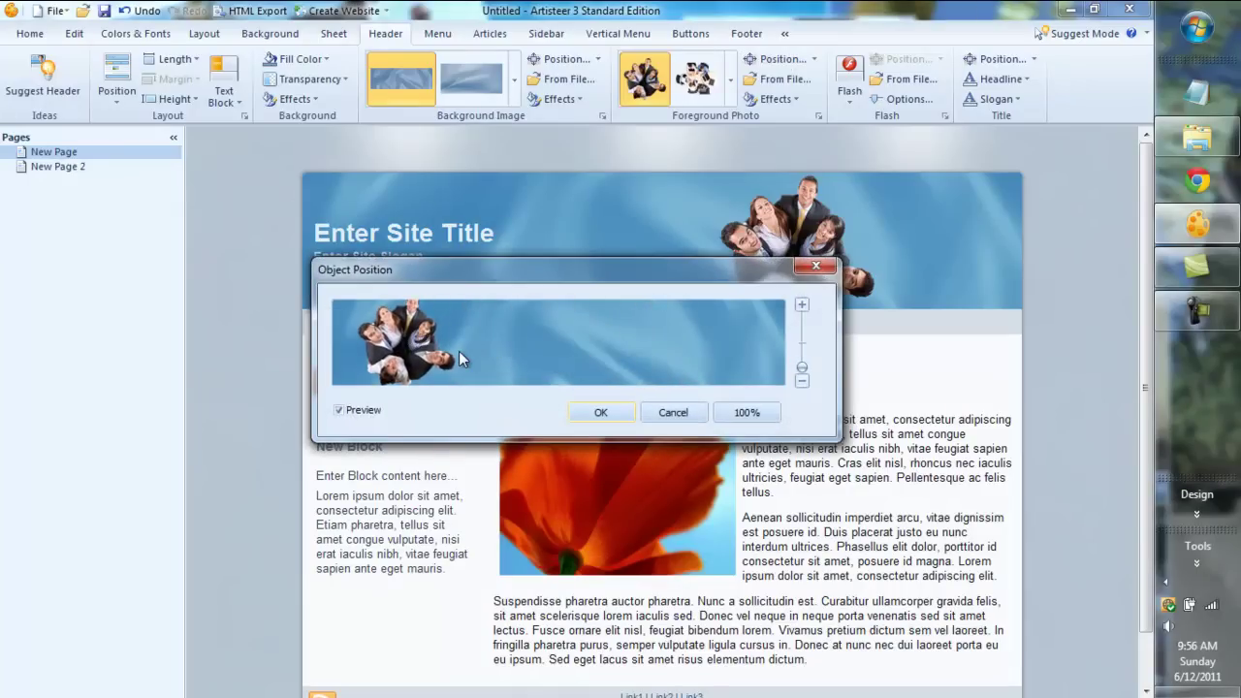
left_click(600, 412)
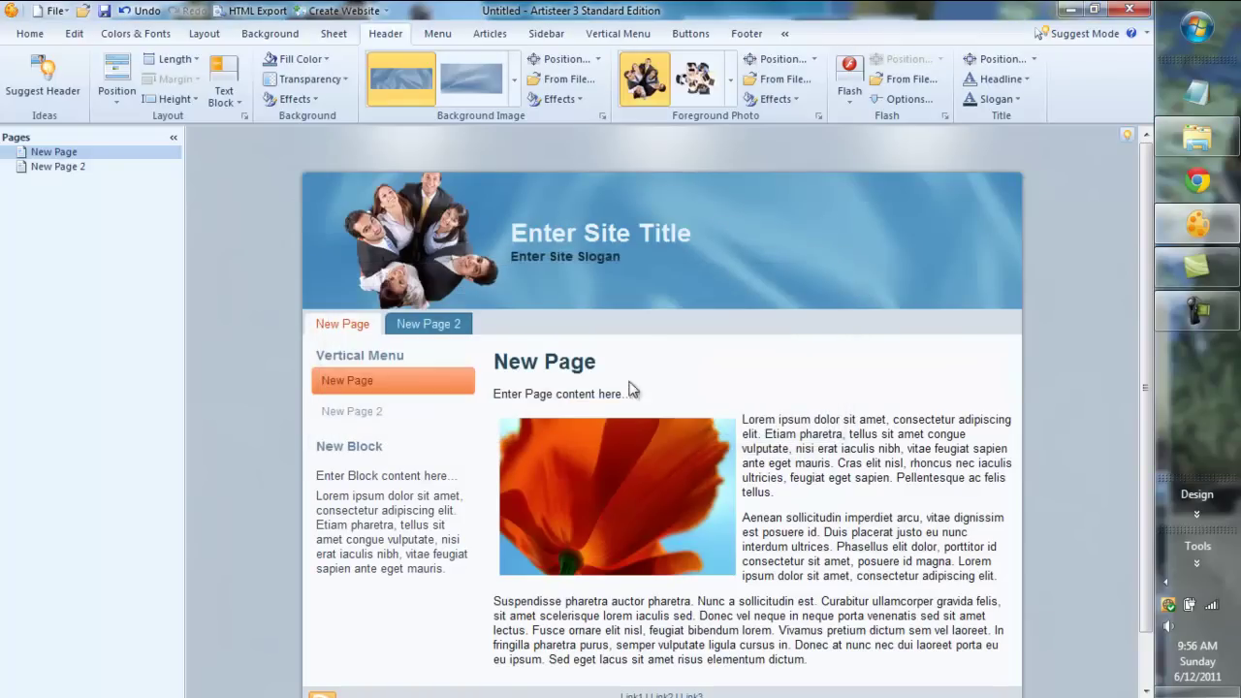
Set a three-column layout with sidebars on both sides.
left_click(546, 33)
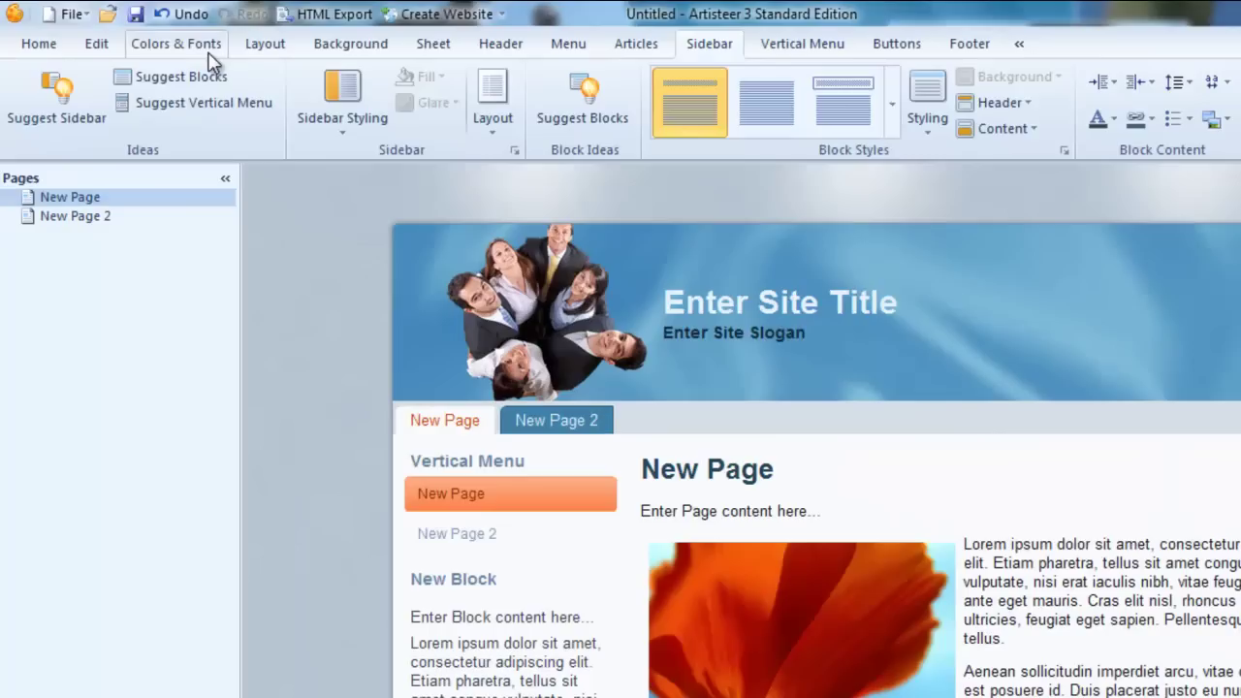
left_click(258, 45)
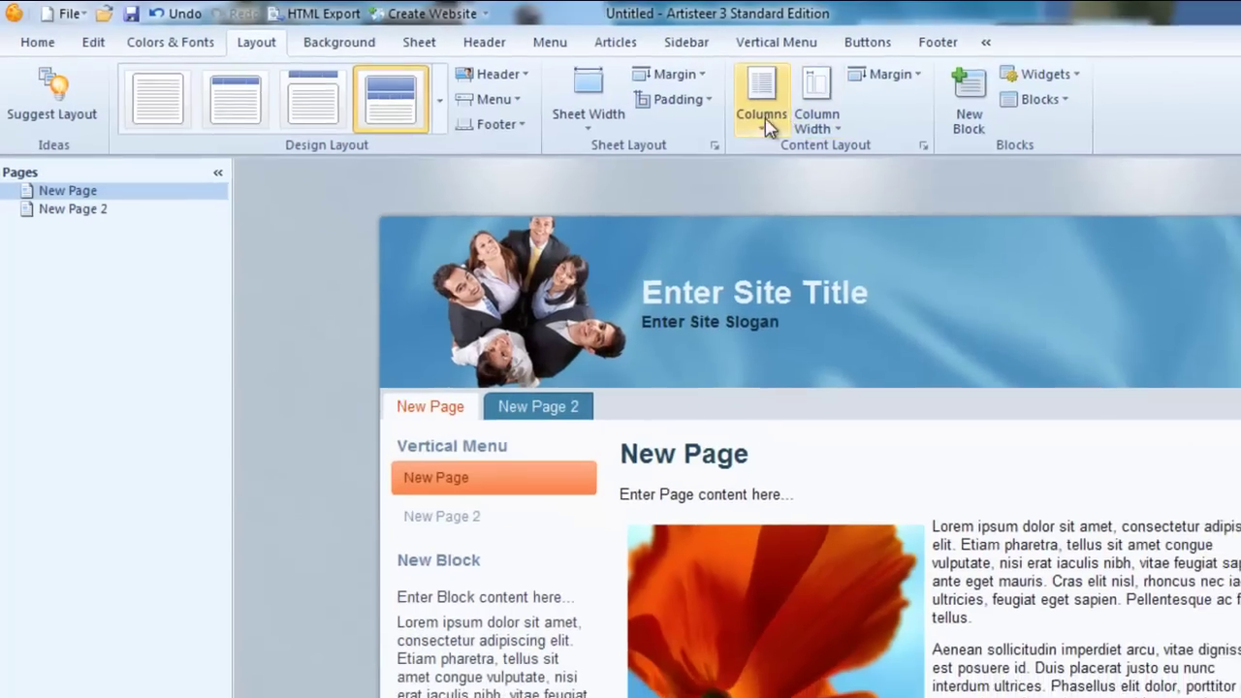
left_click(788, 97)
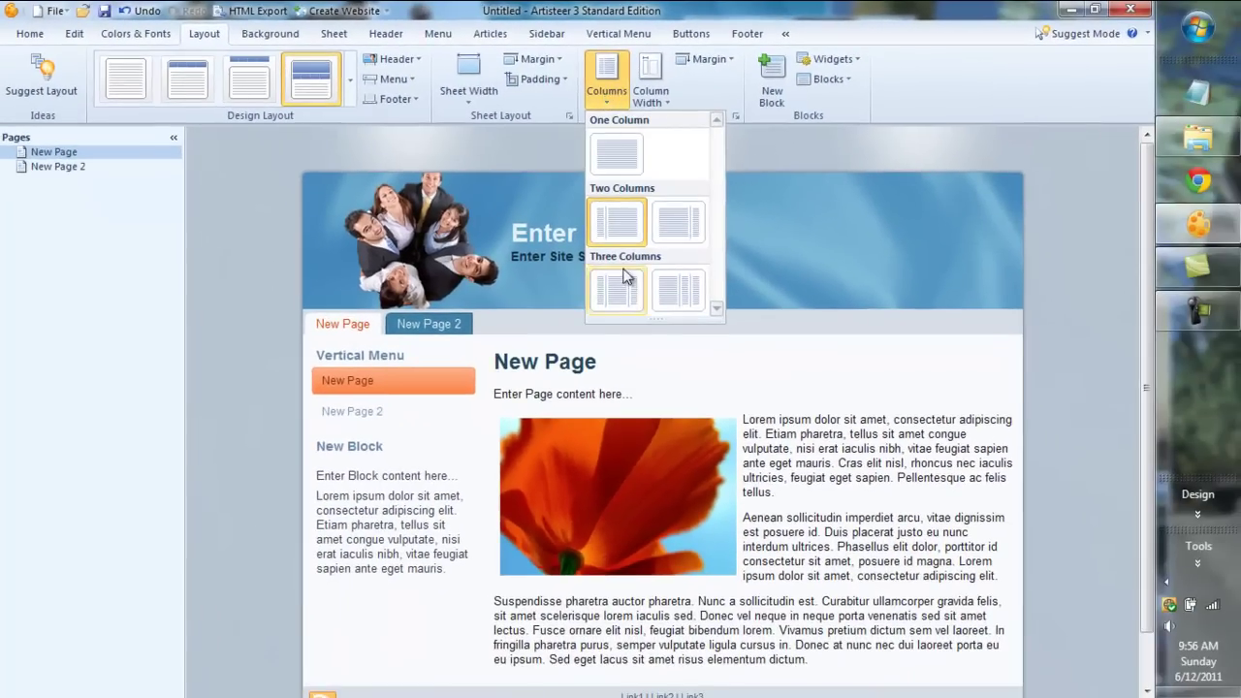
left_click(684, 219)
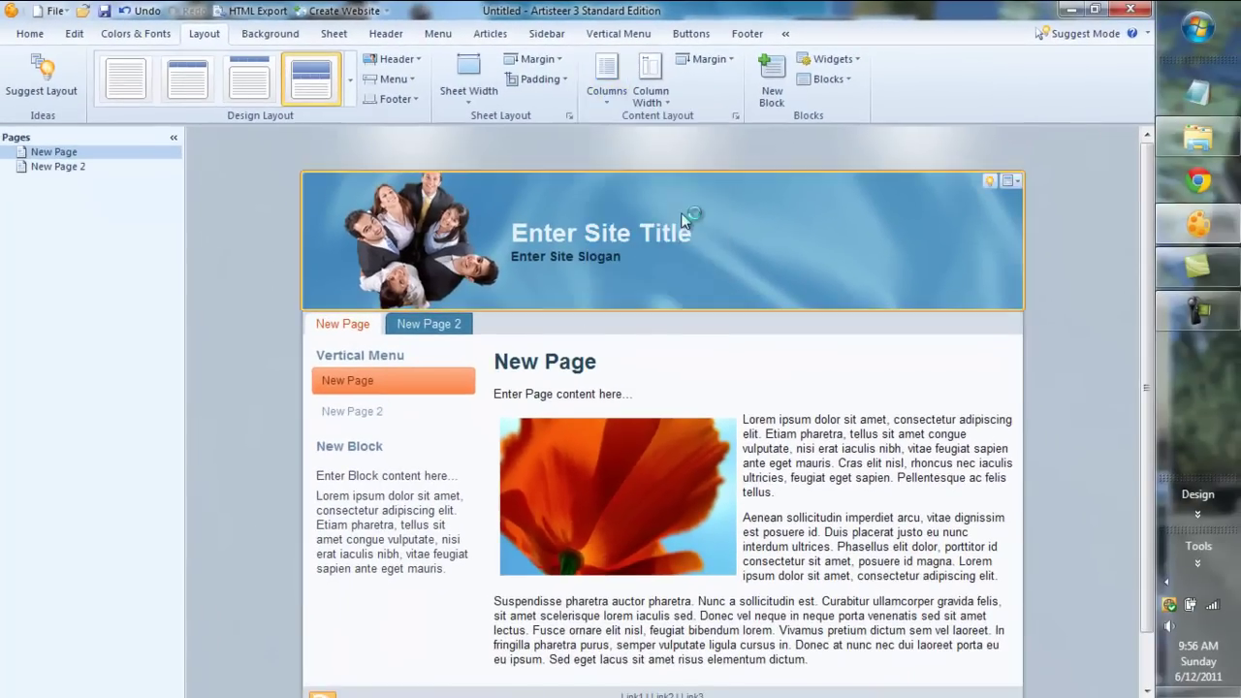
left_click(608, 85)
left_click(629, 289)
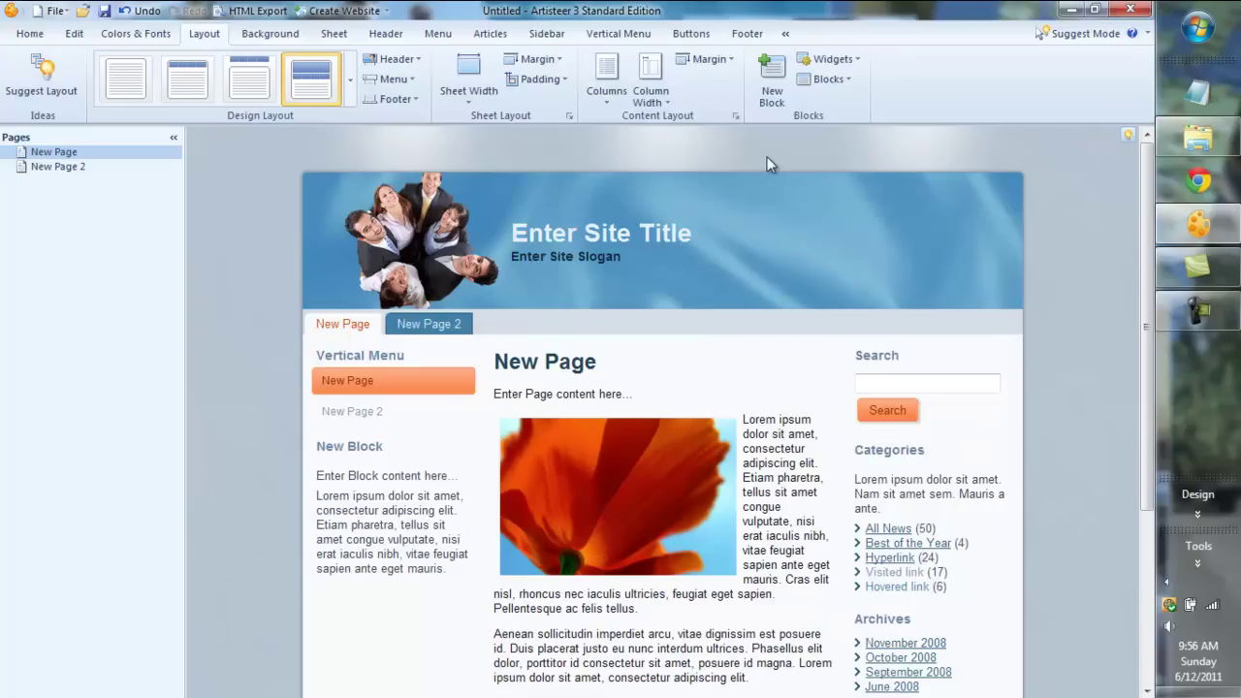
Make the side columns wider and set the sheet width to 1000 pixels.
left_click(669, 97)
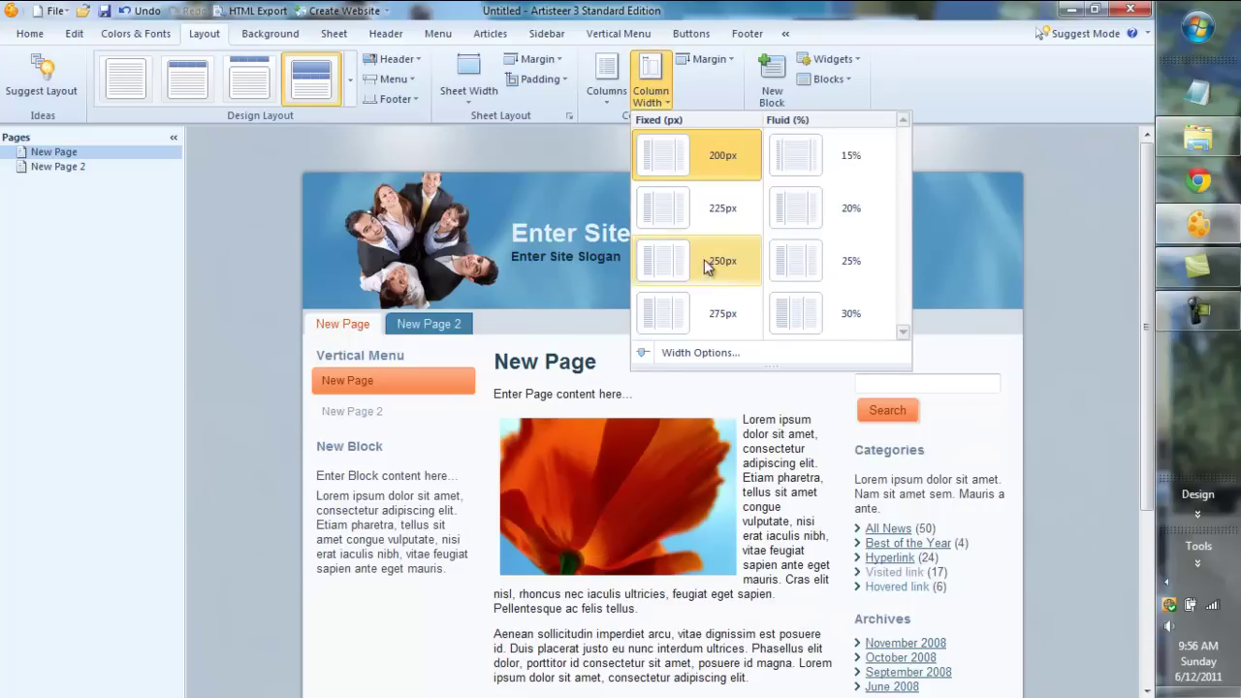
left_click(711, 305)
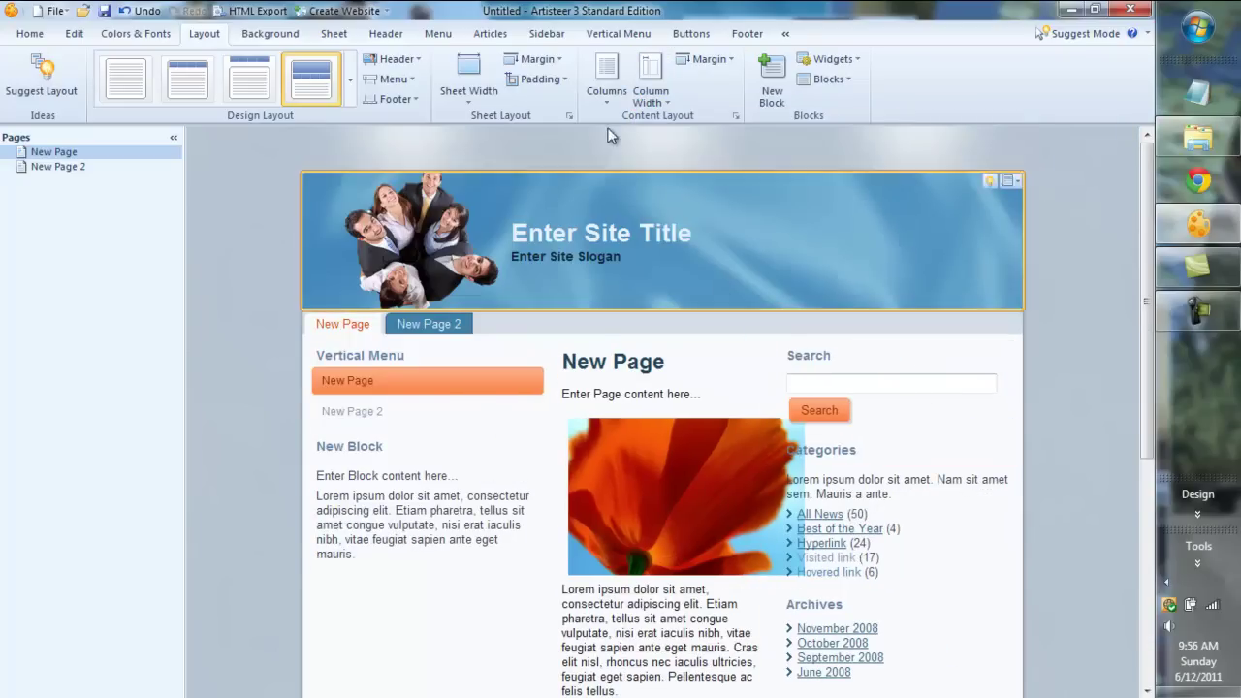
left_click(538, 60)
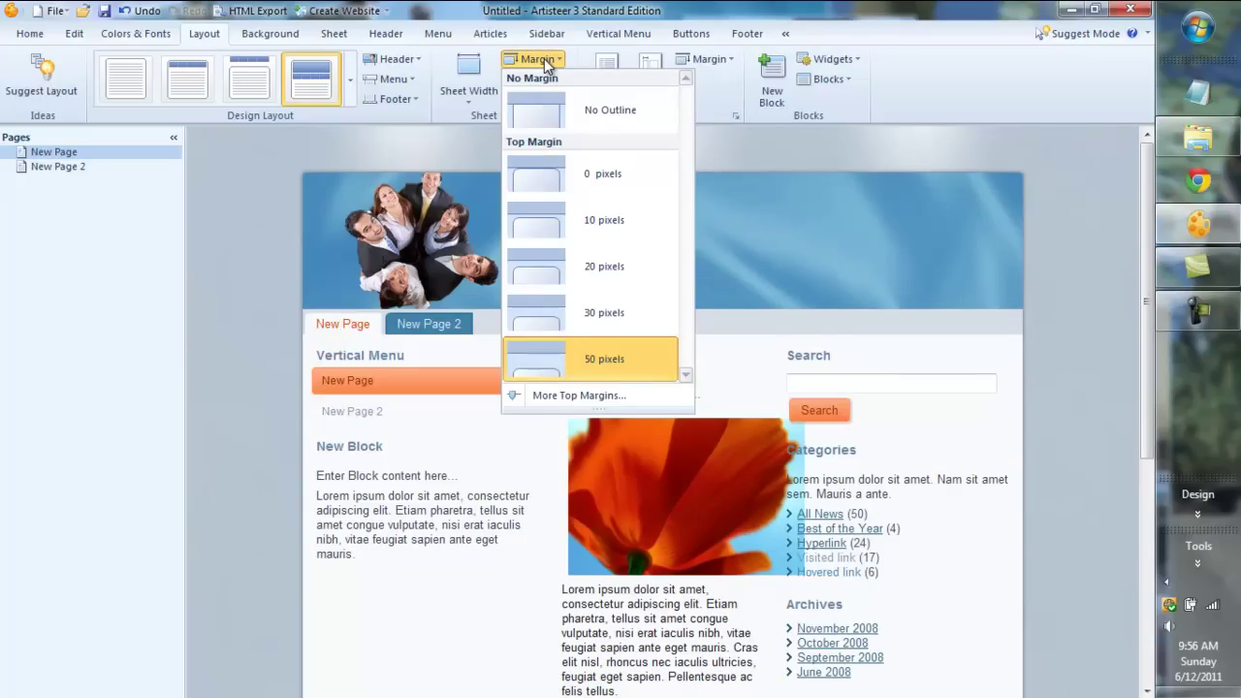
left_click(468, 75)
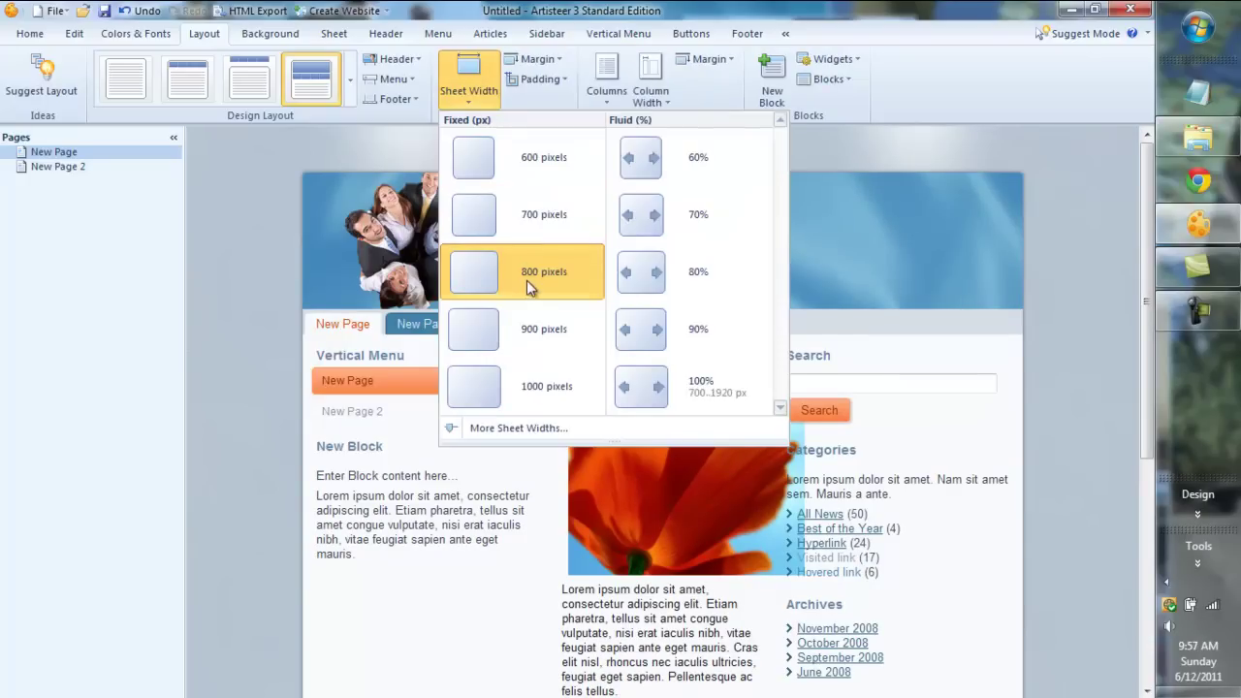
left_click(539, 390)
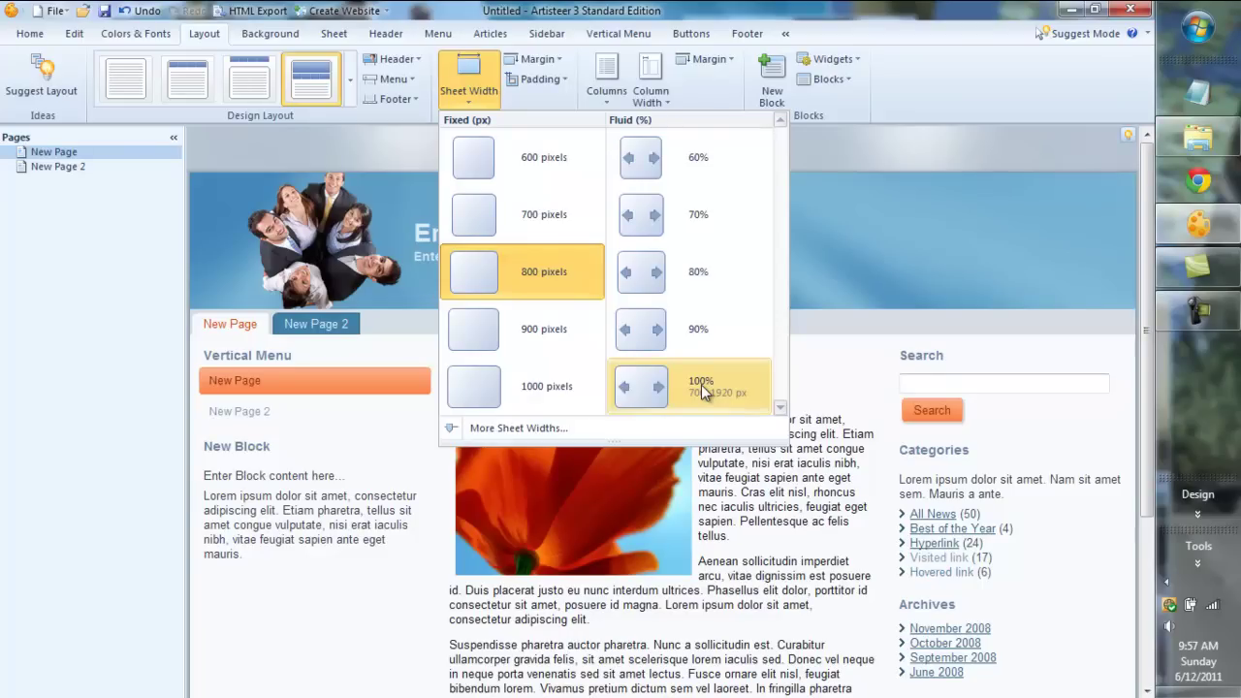
left_click(587, 383)
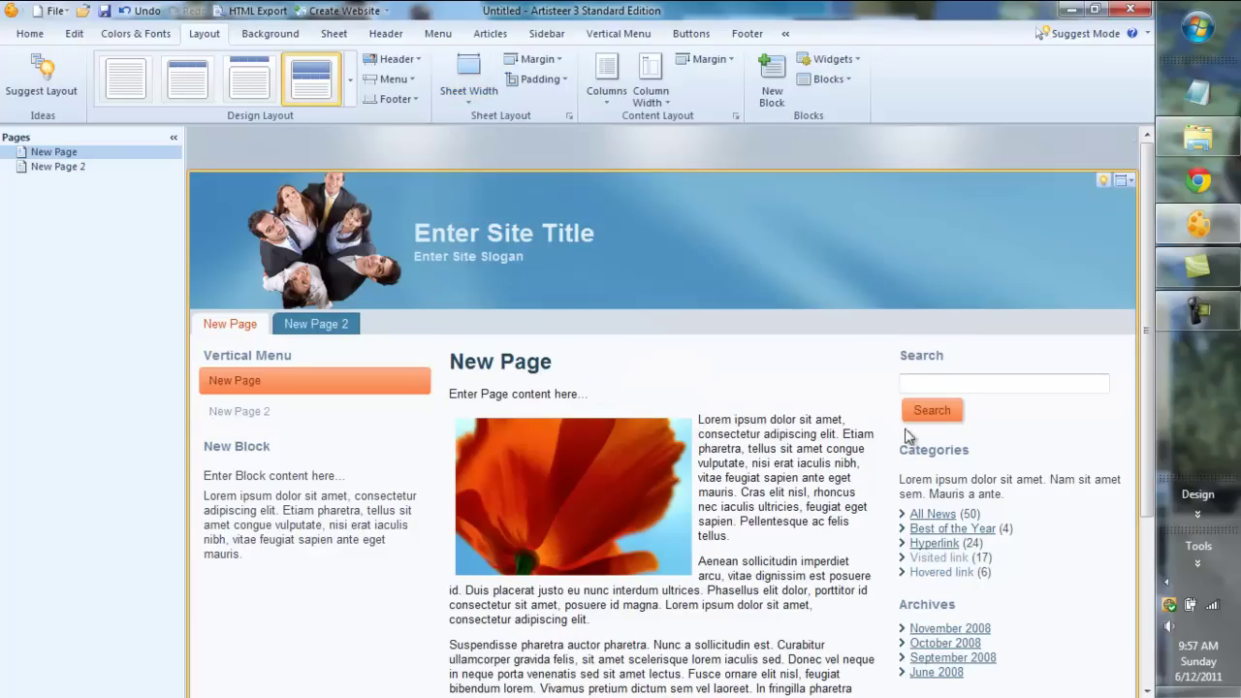
Change the design's template to a WordPress theme from the File menu.
left_click(55, 13)
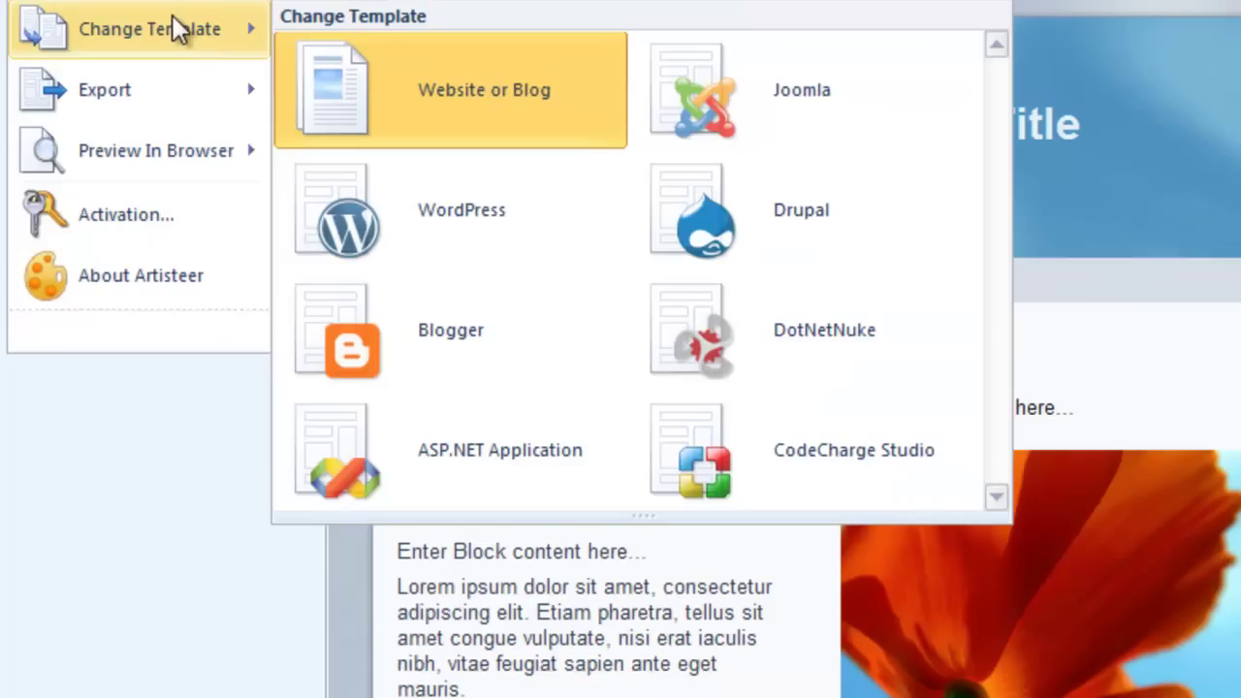
mouse_move(149, 30)
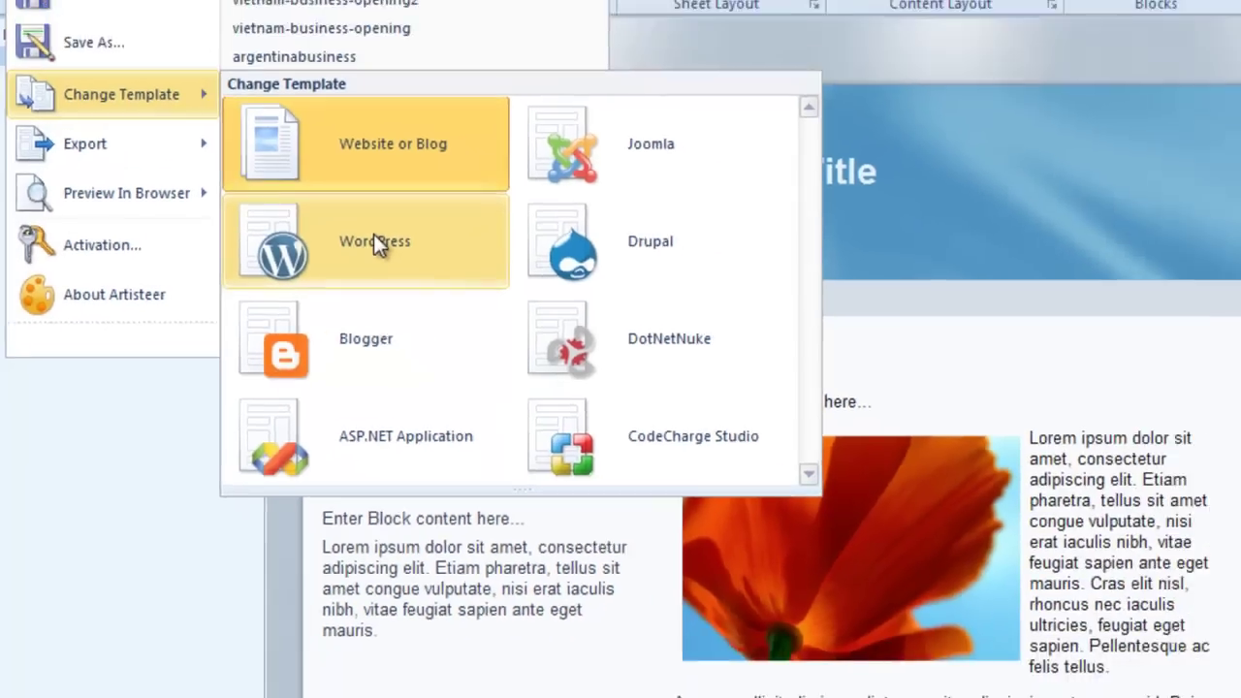
left_click(460, 204)
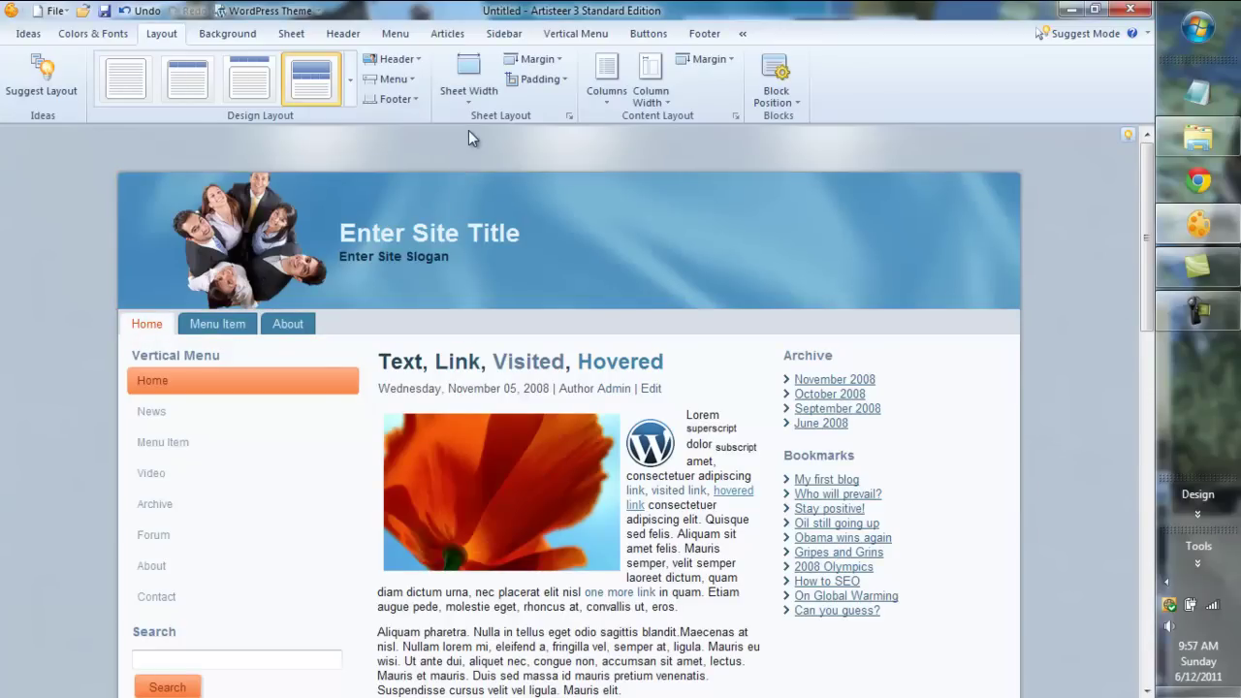
Suggest a new overall design, then cycle header suggestions until the hard-hat woman appears.
left_click(35, 37)
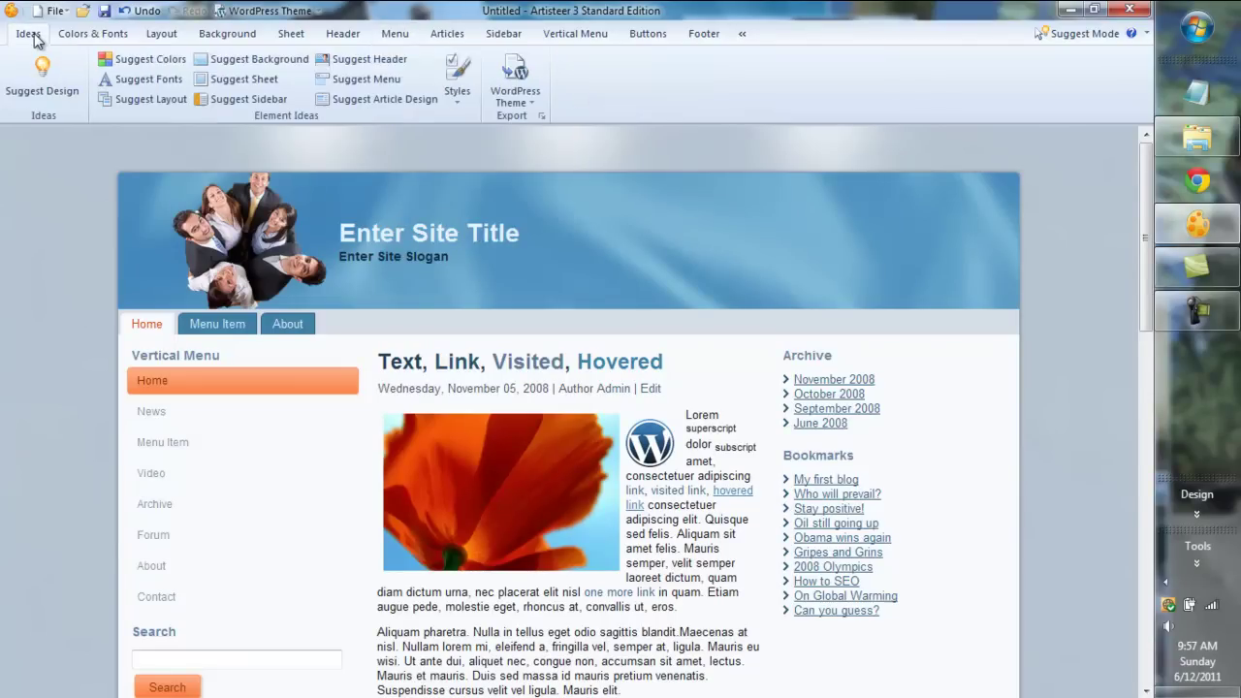
left_click(55, 85)
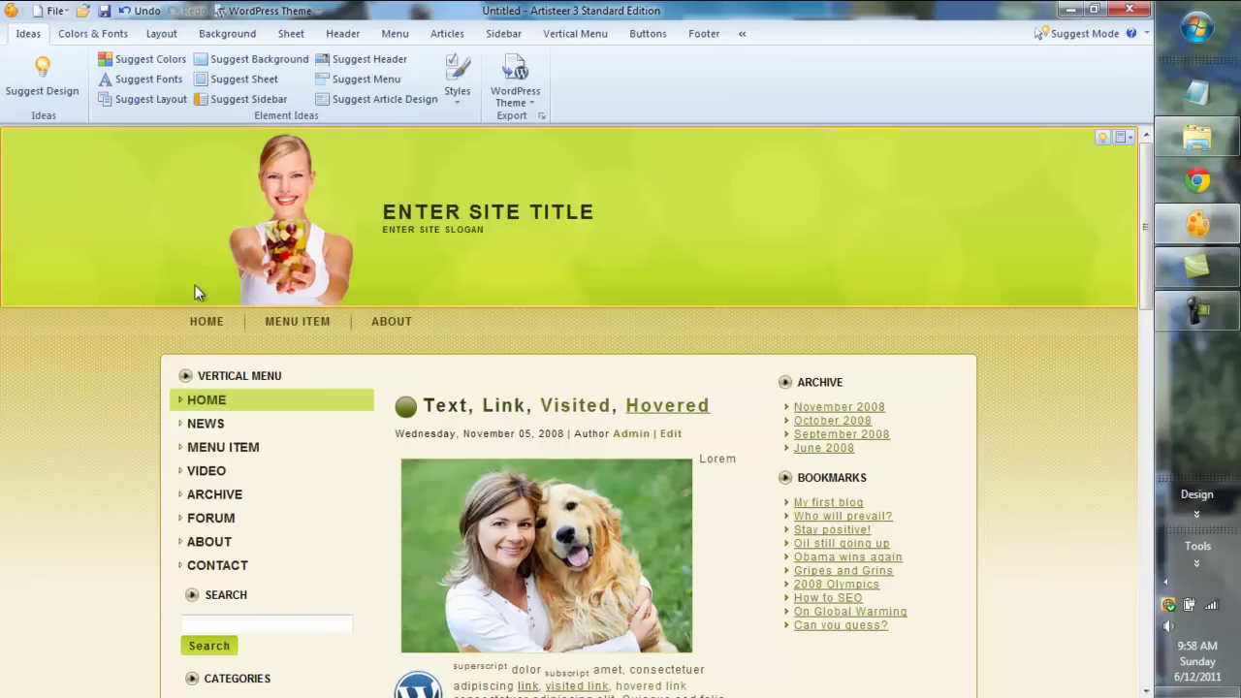
left_click(344, 33)
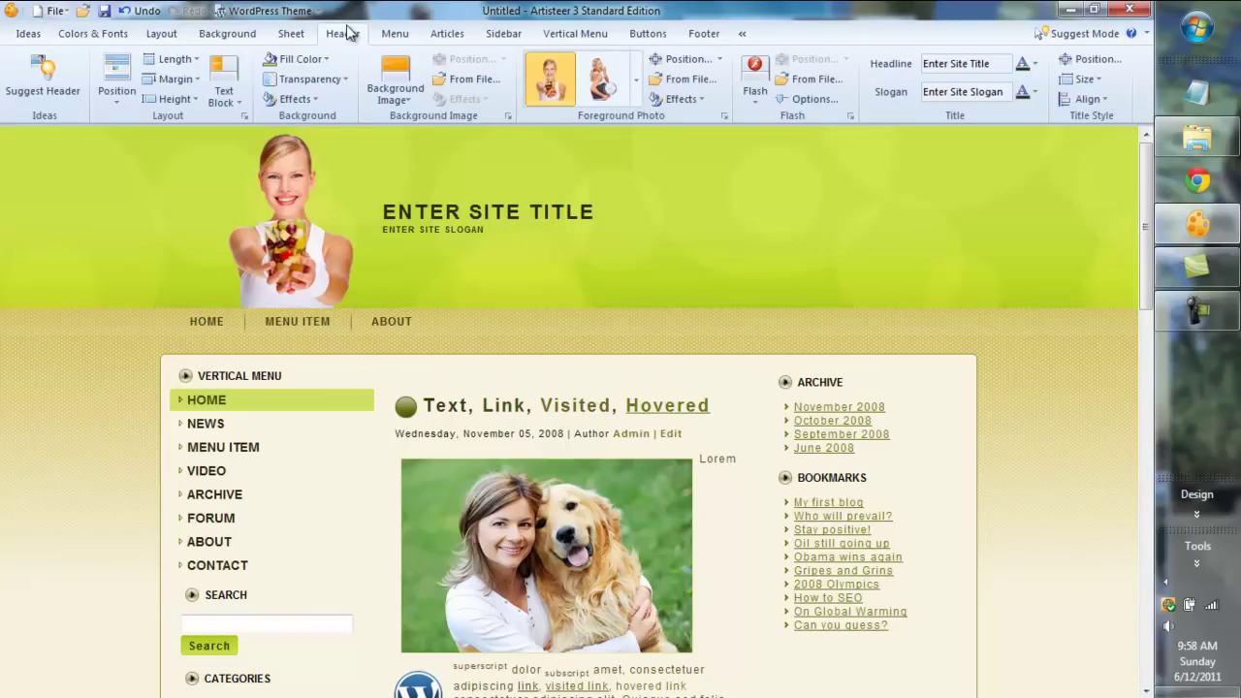
left_click(42, 76)
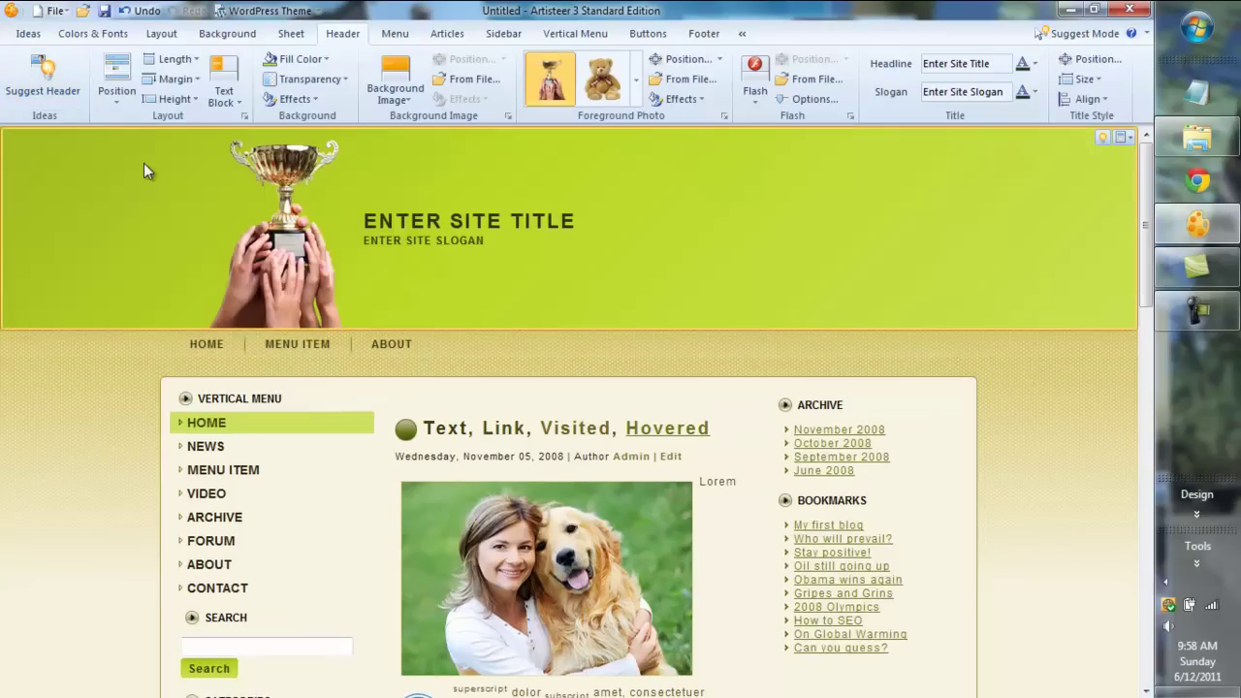
left_click(32, 72)
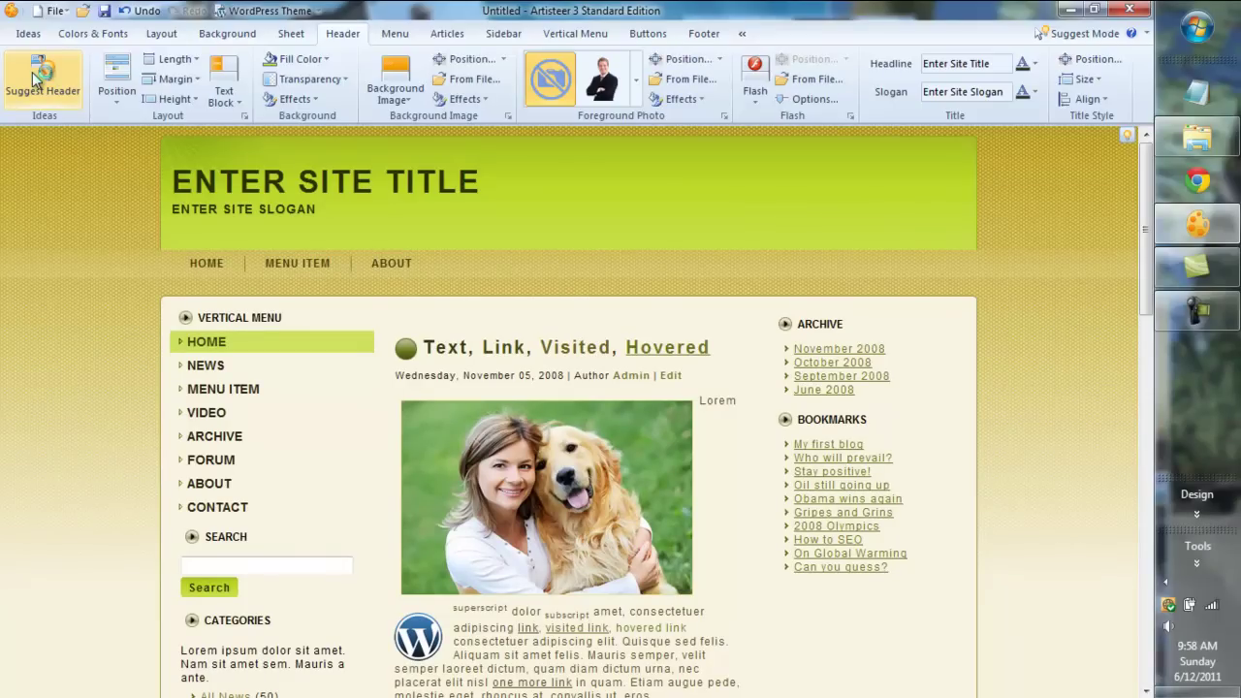
left_click(32, 72)
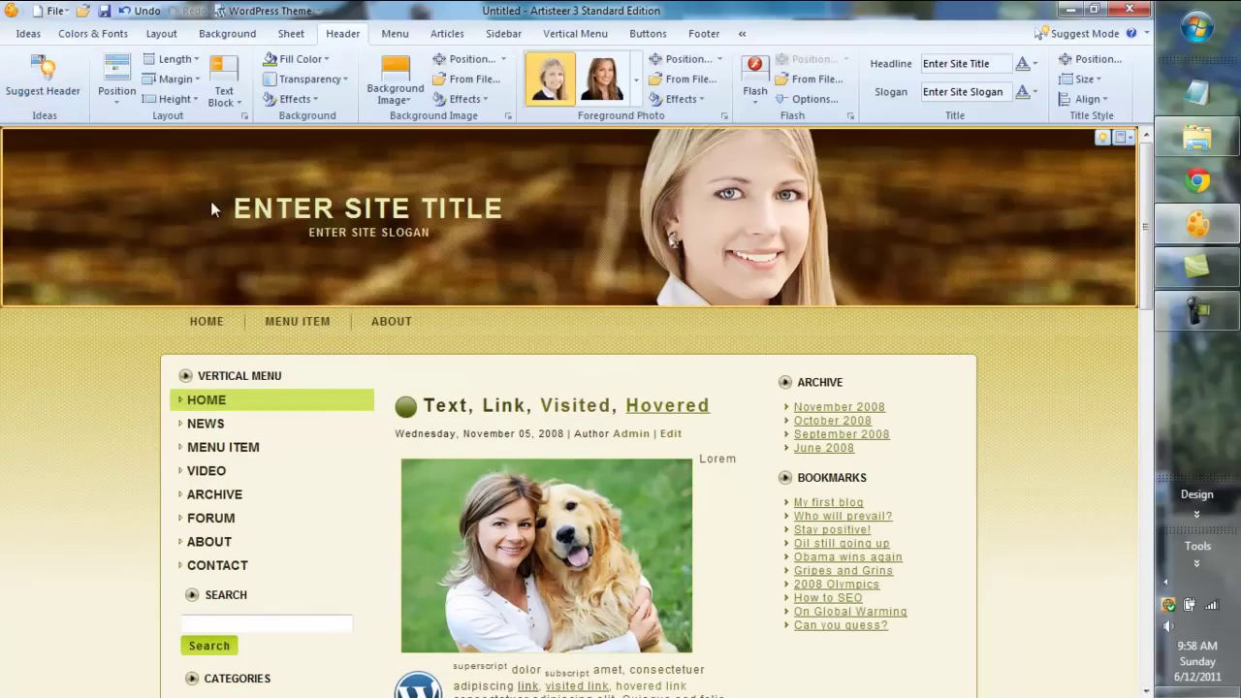
left_click(58, 90)
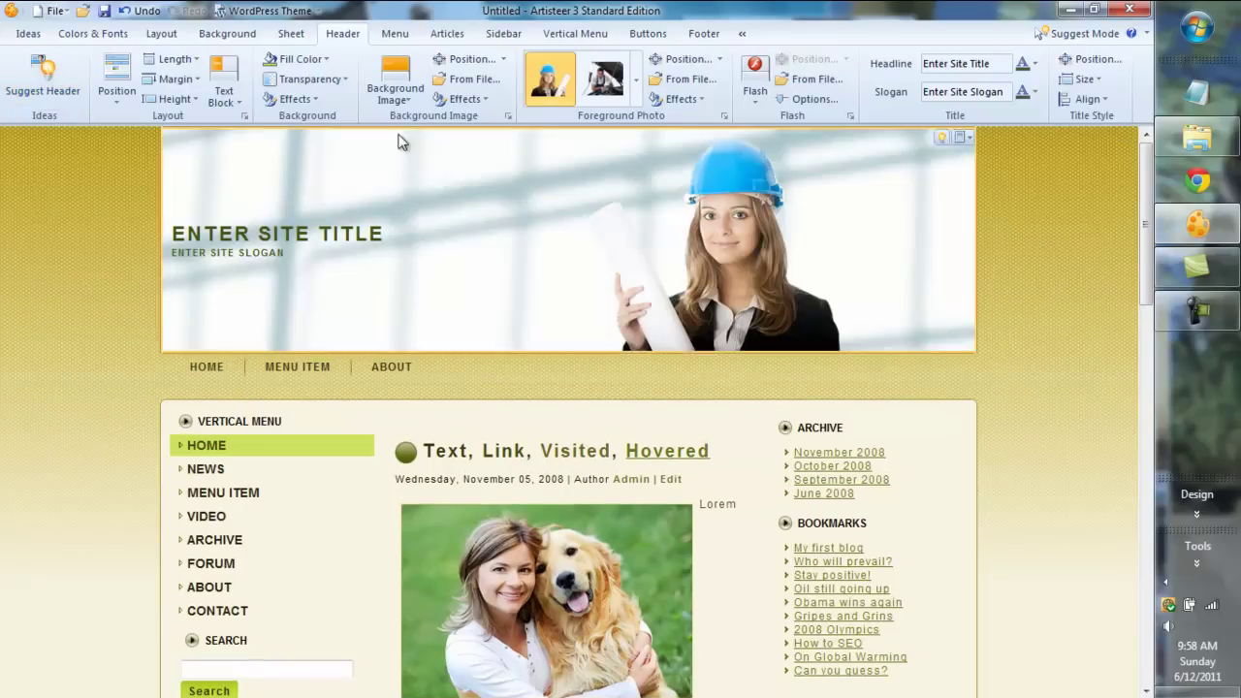
left_click(395, 33)
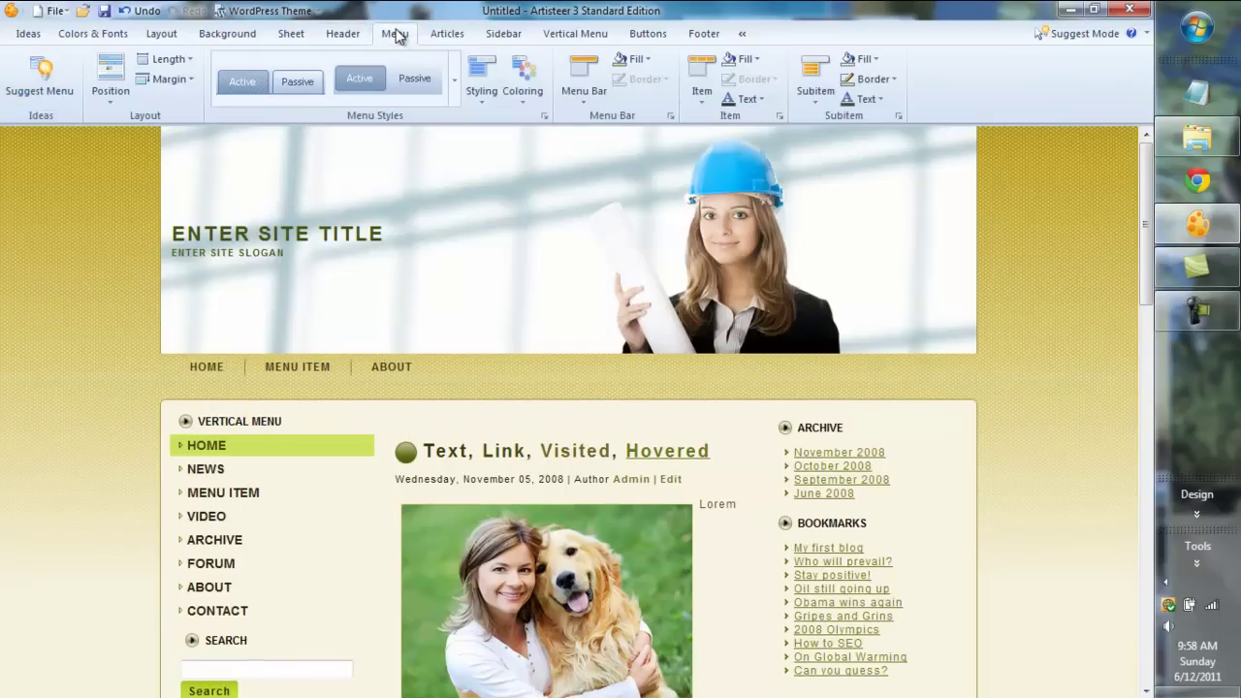
Cycle through several suggested menu bar styles.
left_click(44, 82)
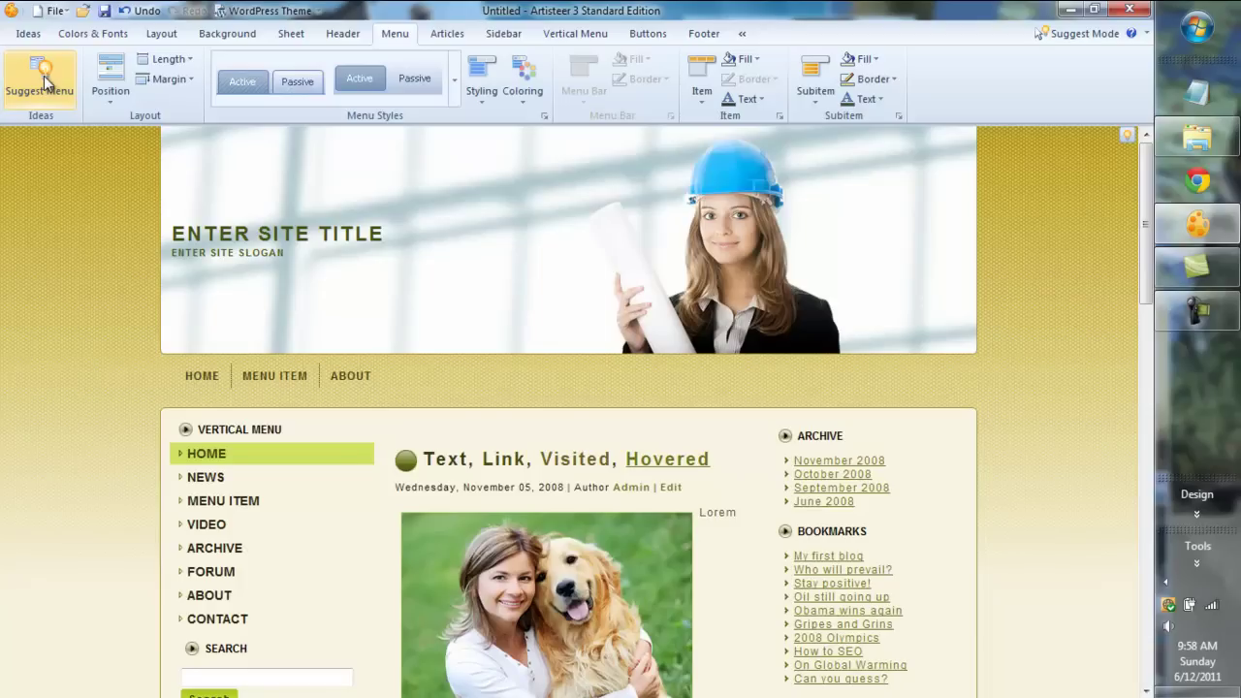
left_click(45, 84)
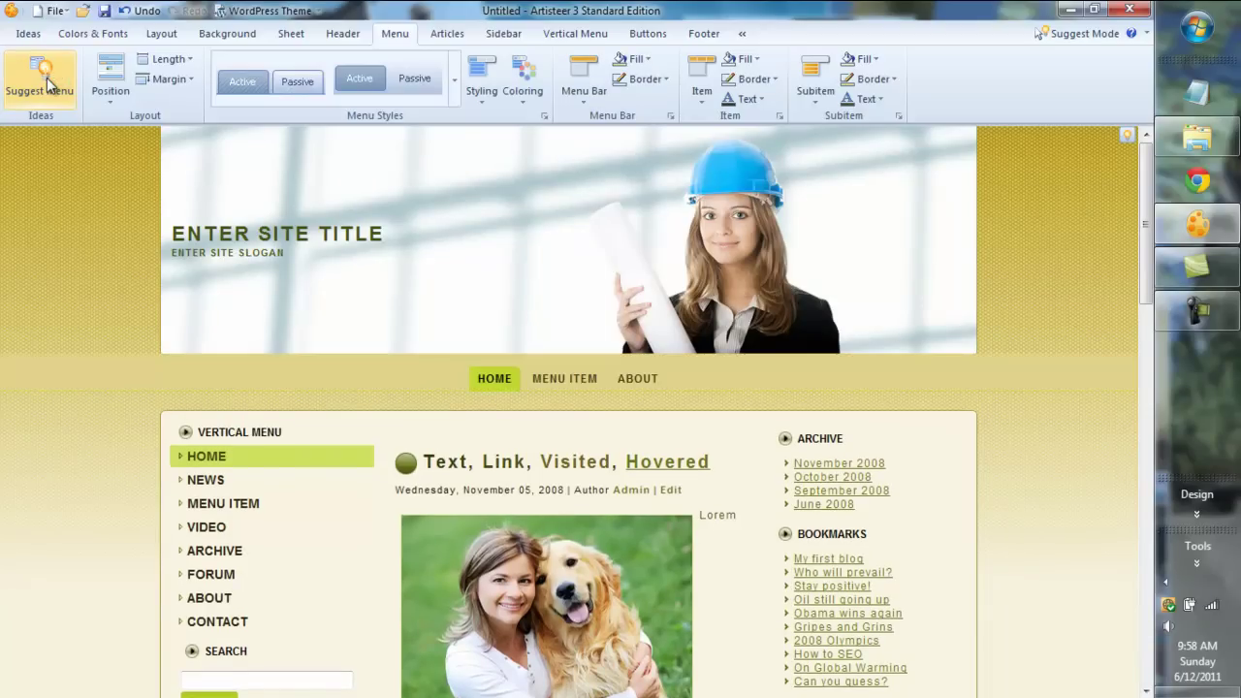
left_click(45, 83)
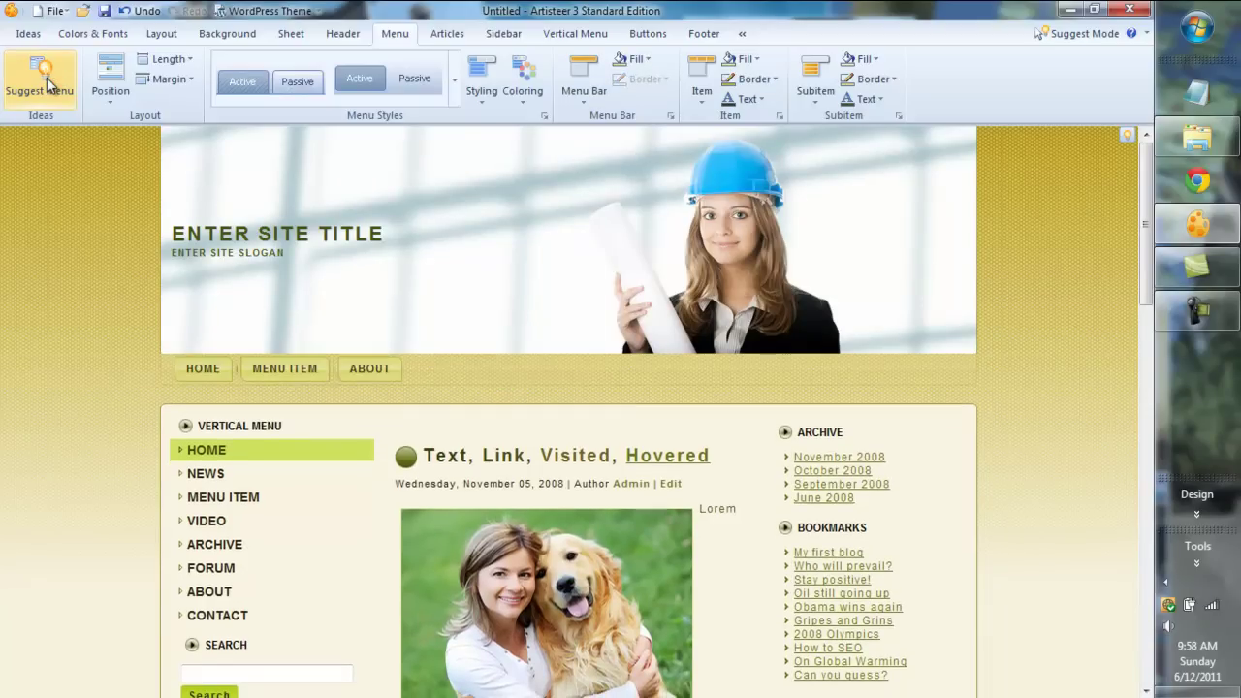
left_click(46, 83)
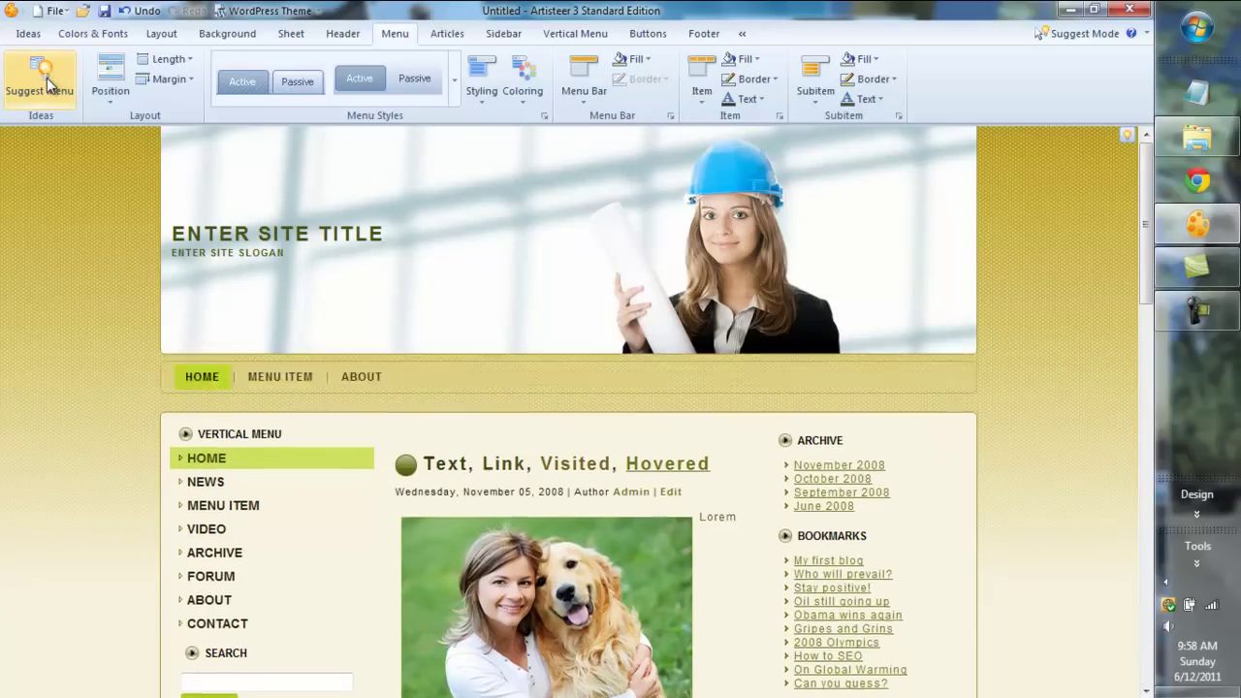
left_click(48, 83)
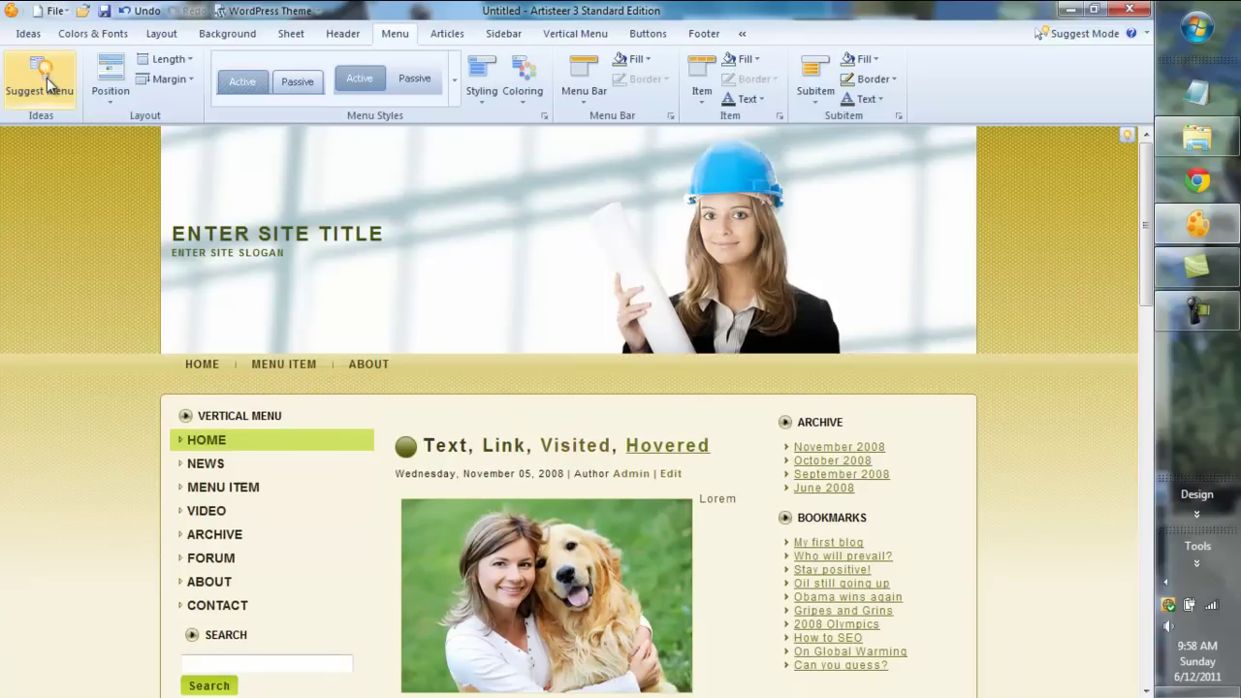
left_click(46, 85)
Cycle suggested colour schemes until the dark brown and orange one appears.
left_click(112, 35)
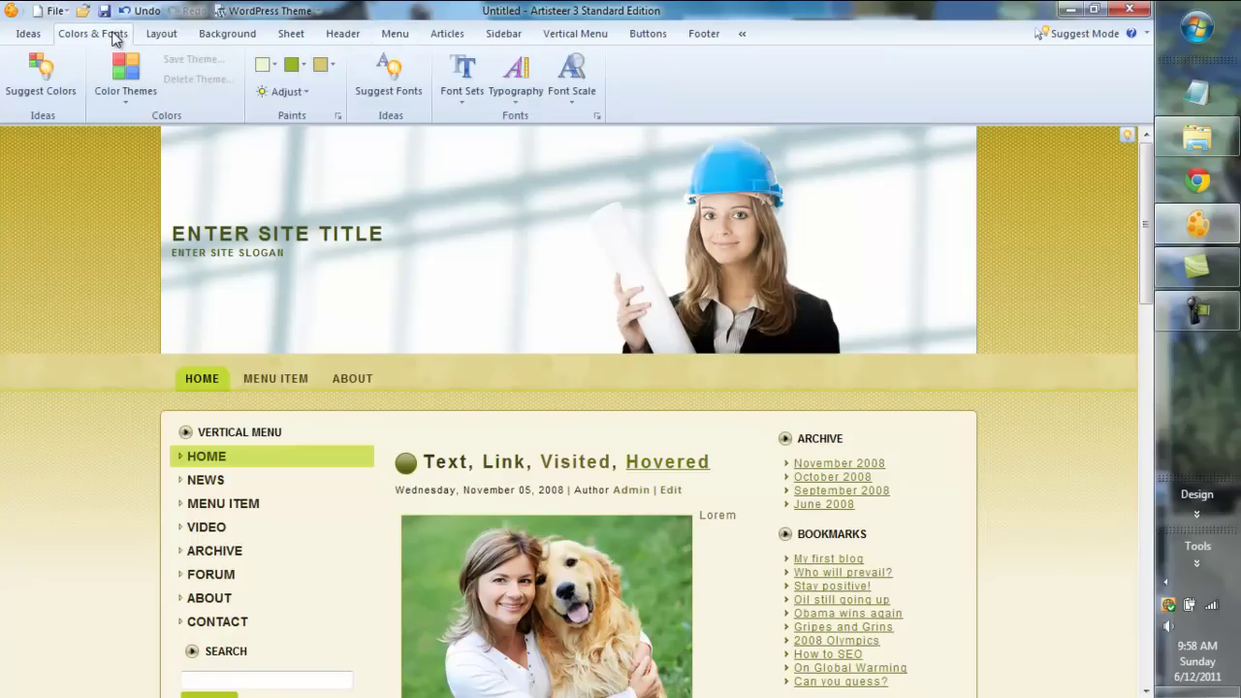
left_click(42, 86)
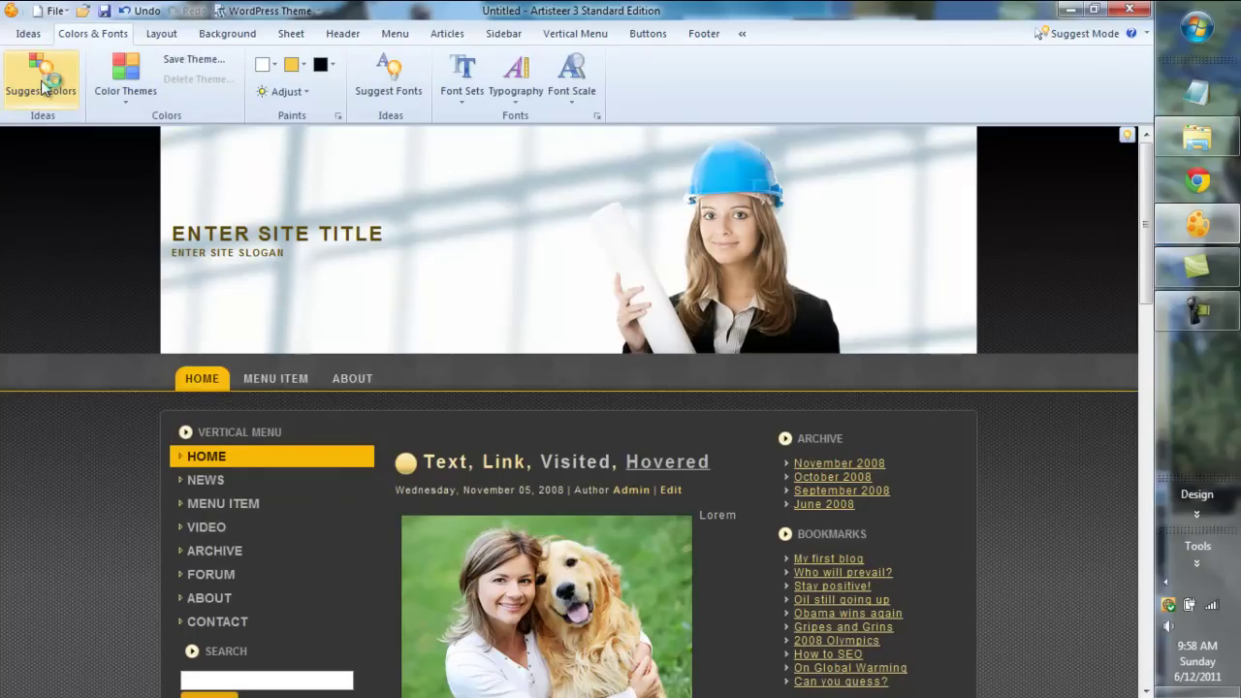
left_click(43, 88)
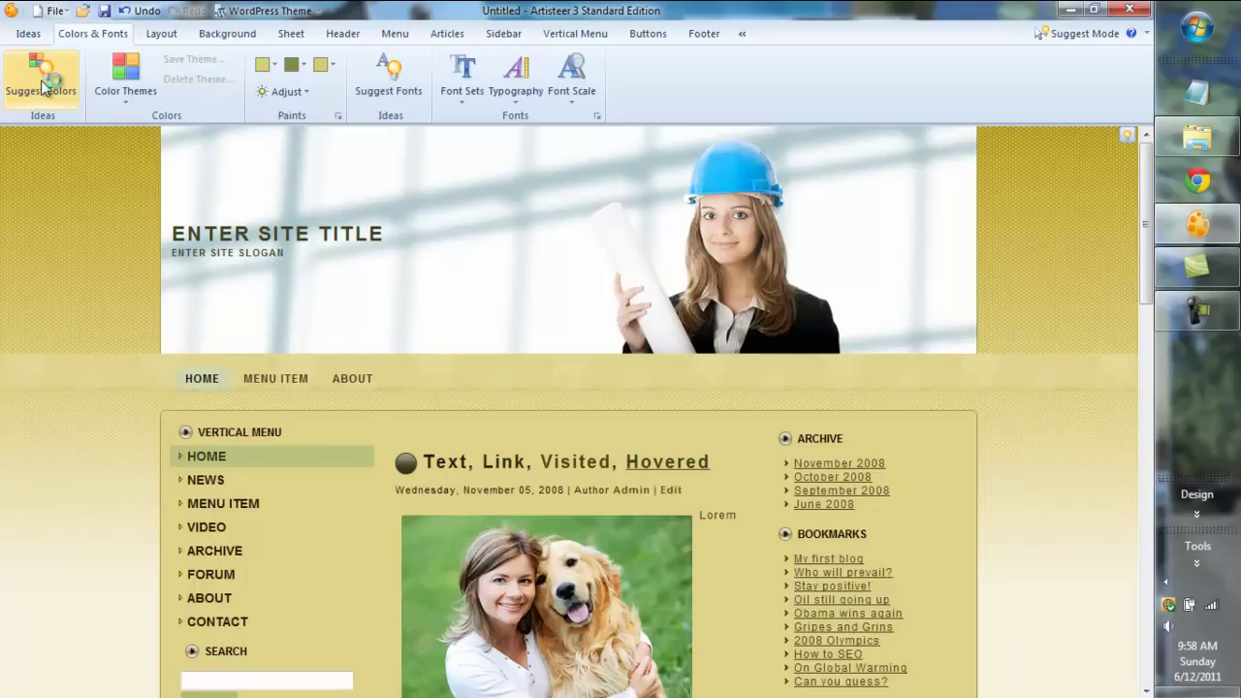
left_click(43, 87)
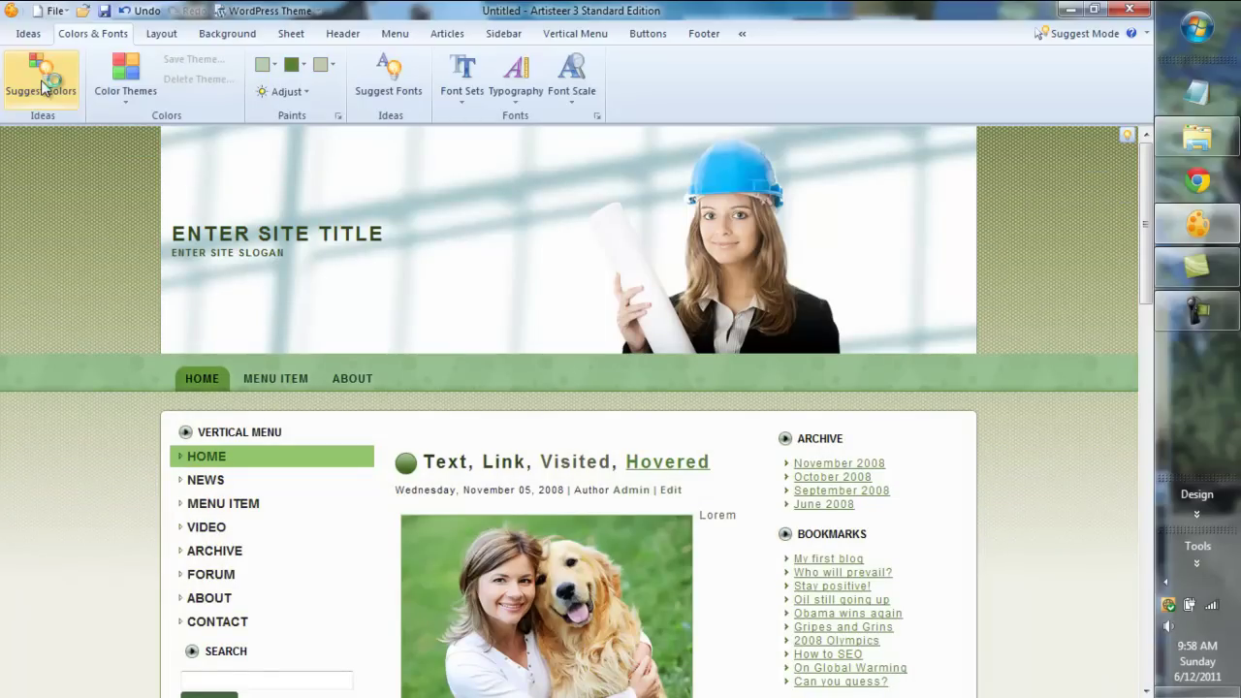
left_click(42, 87)
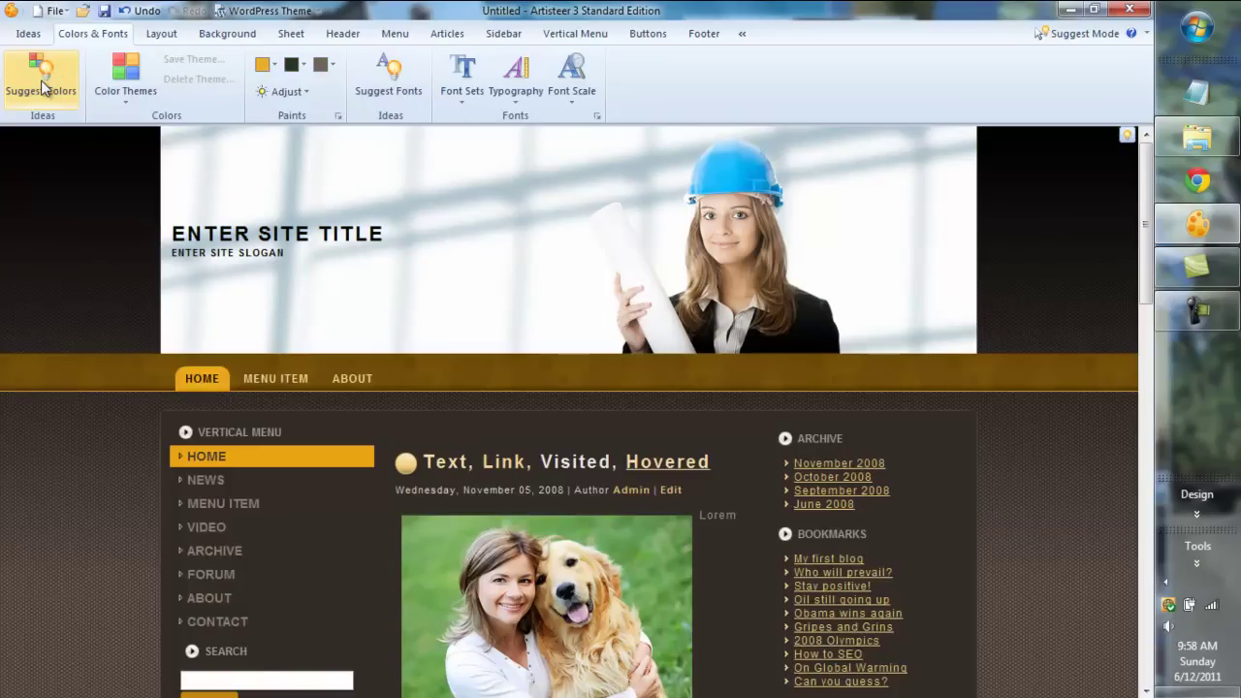
left_click(42, 88)
left_click(227, 33)
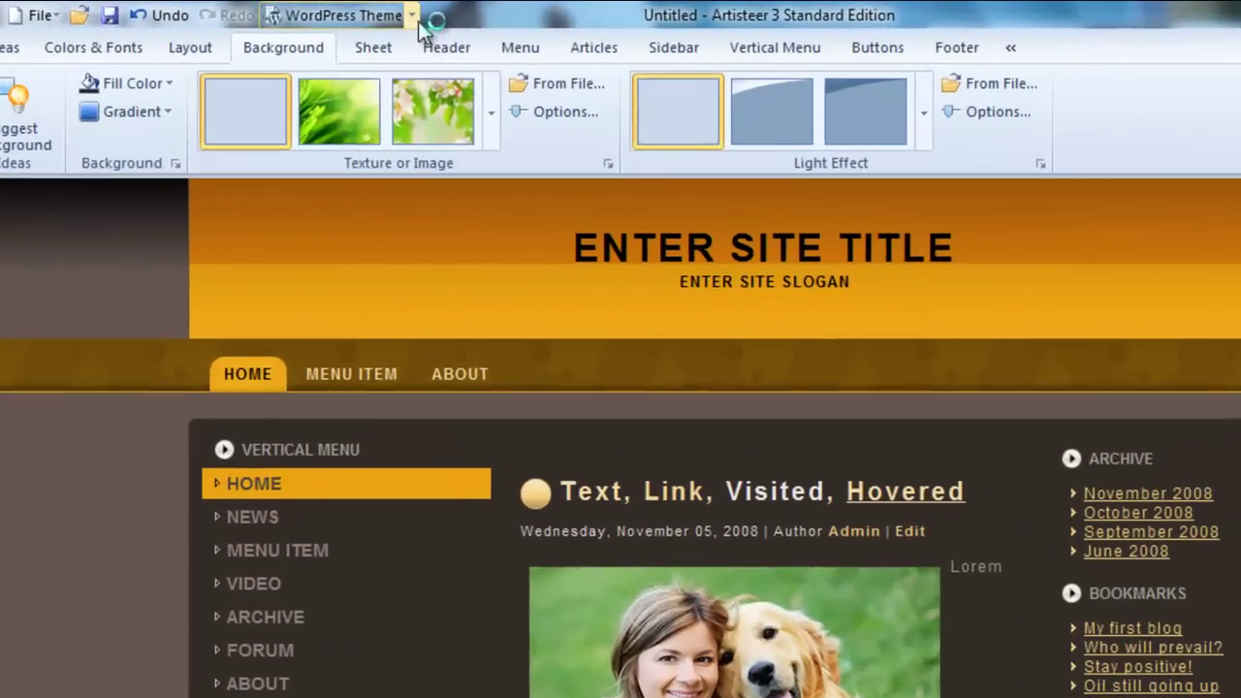
Show the WordPress Theme export menu with its format and option choices.
left_click(413, 17)
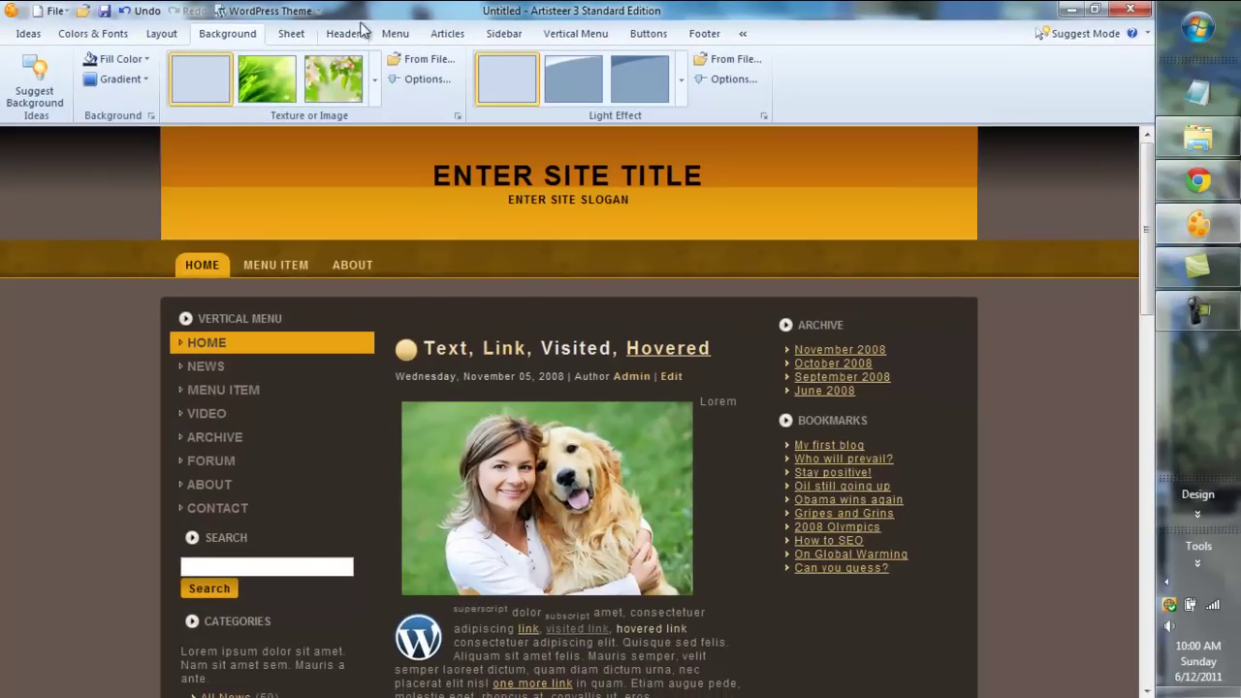
left_click(499, 18)
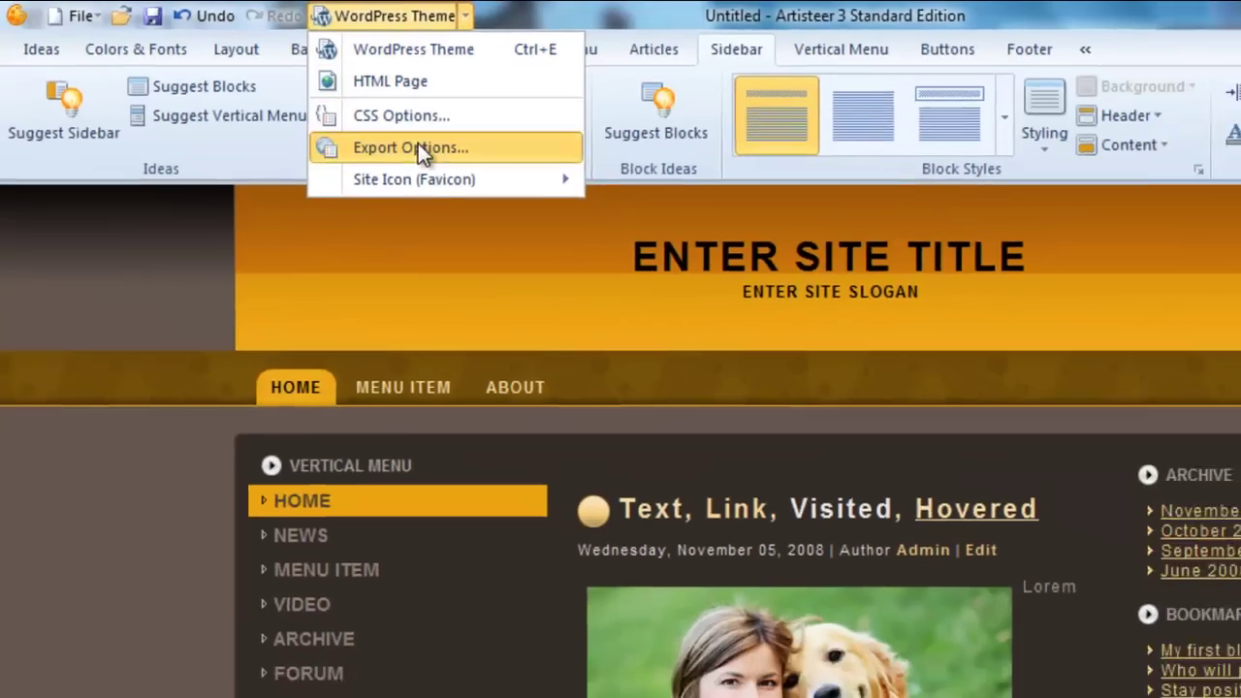
View the theme Properties in Export Options, checking the Author name and Template URL fields.
left_click(444, 158)
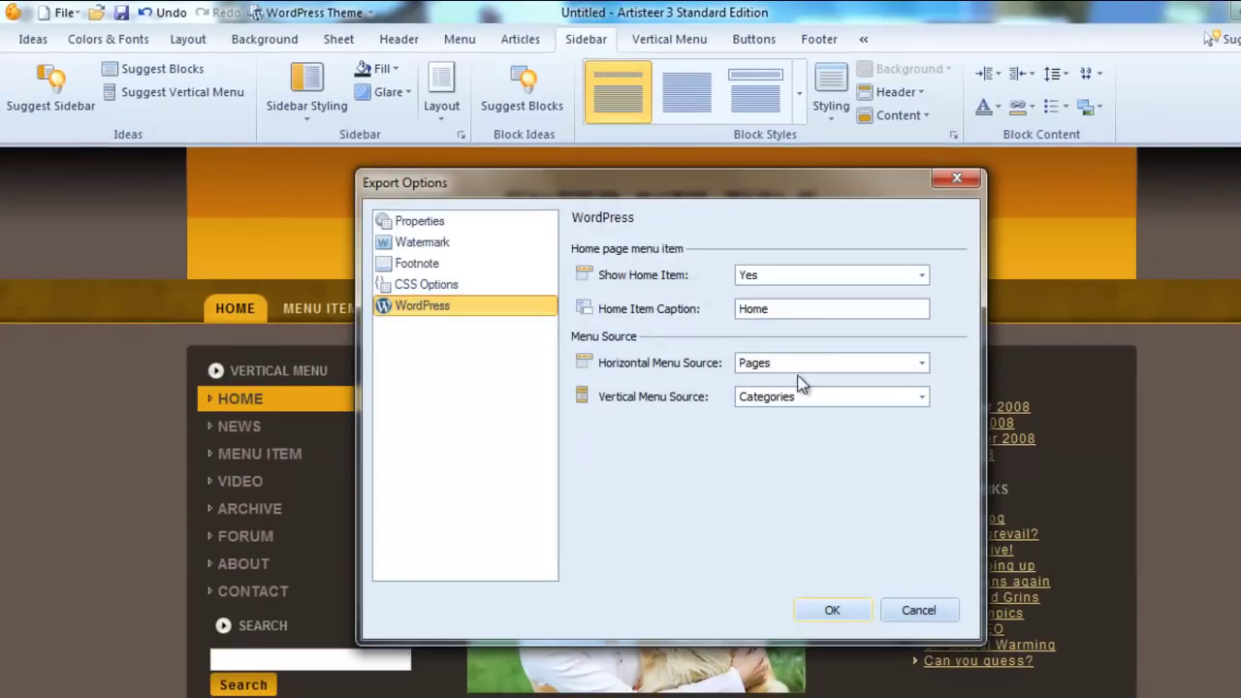
left_click(426, 228)
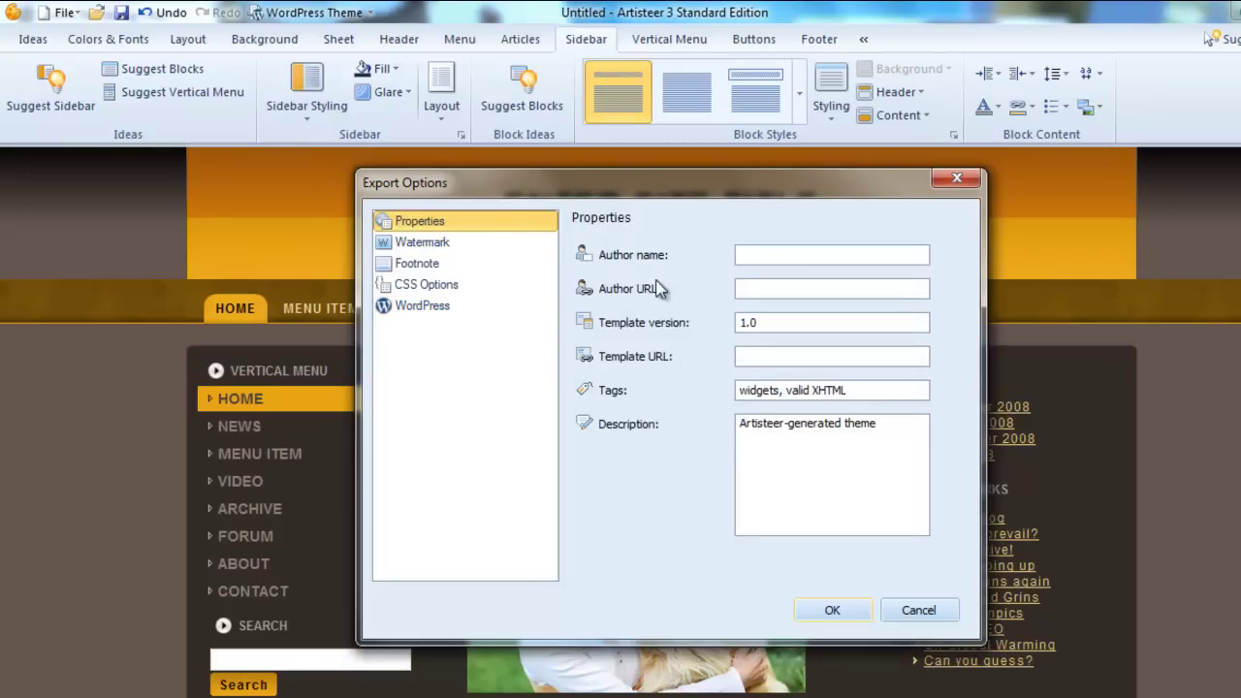
left_click(786, 256)
left_click(816, 364)
Accept the export options, view the footer HTML, and make the page footer links white.
left_click(863, 617)
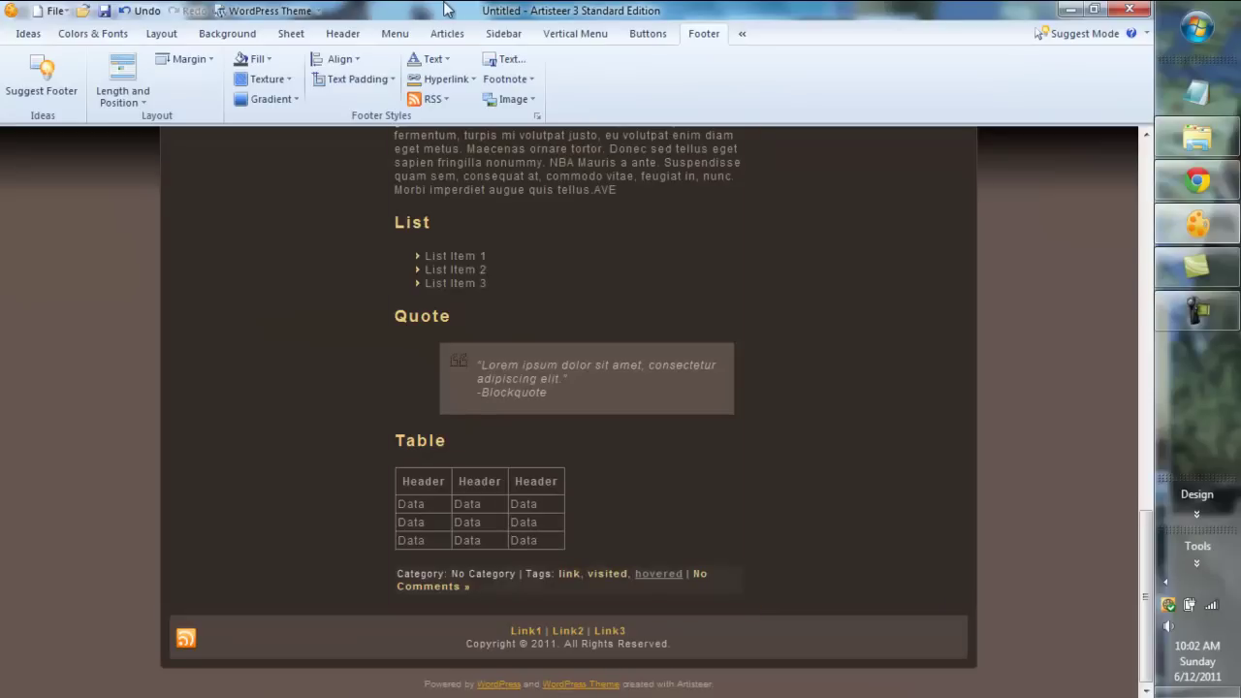
left_click(508, 62)
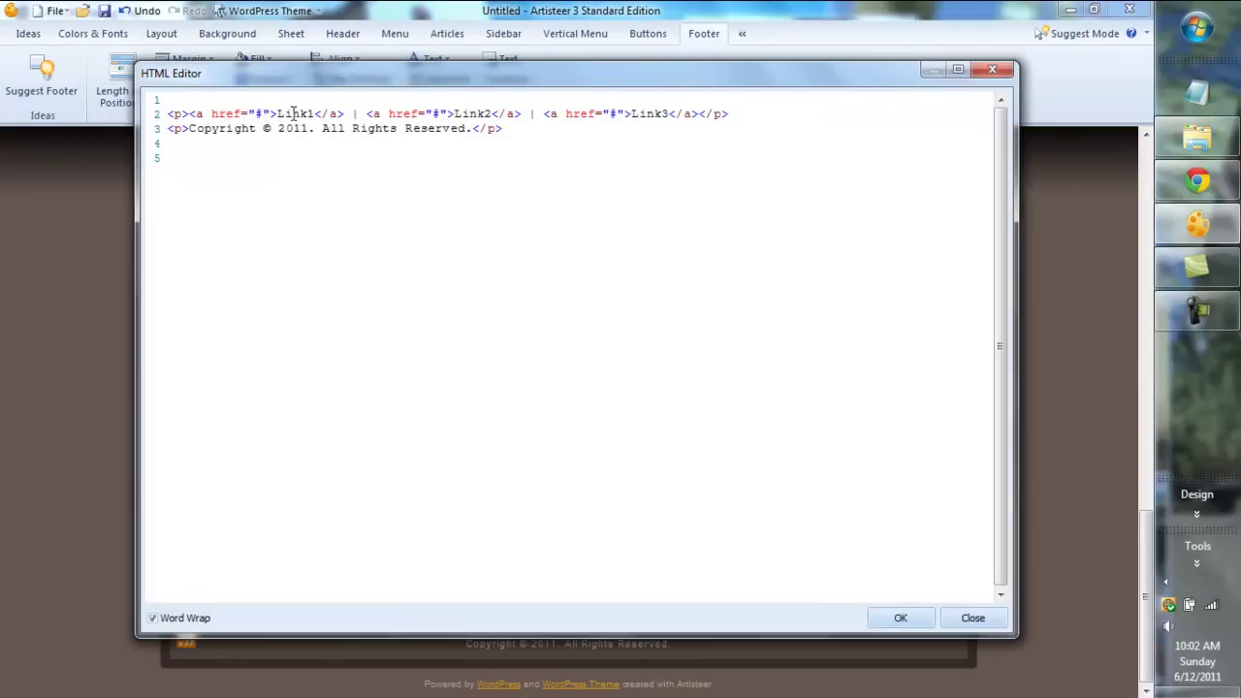
left_click(992, 69)
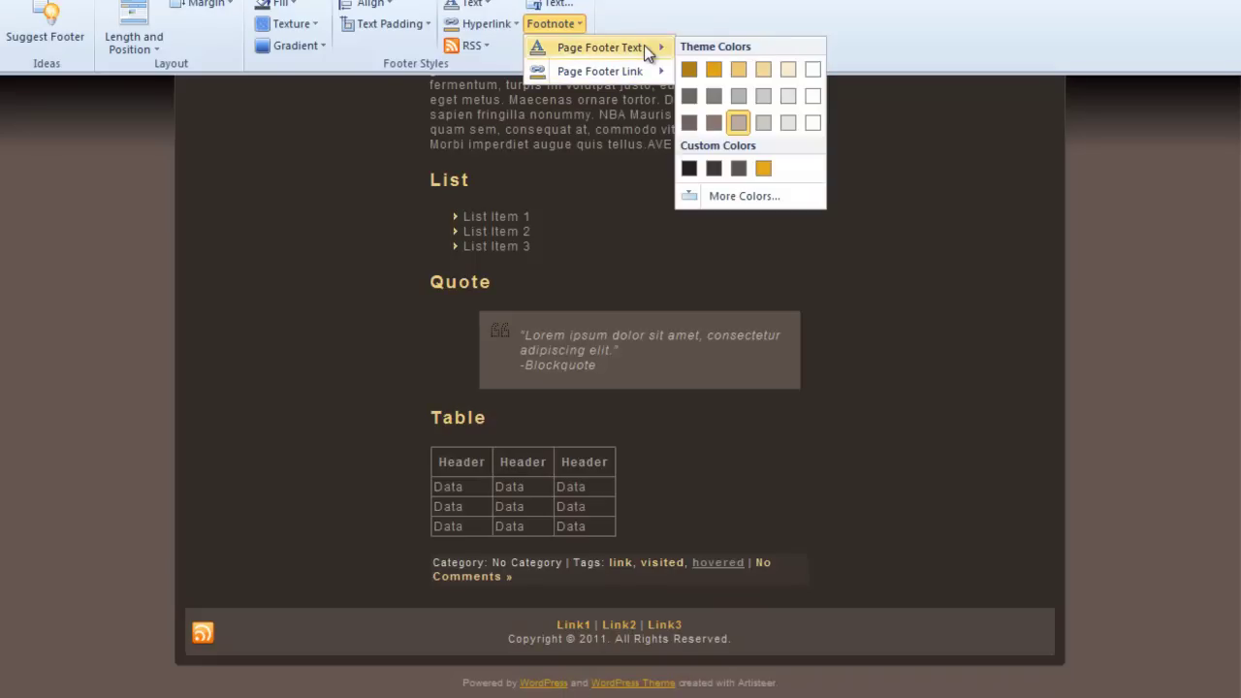
mouse_move(599, 71)
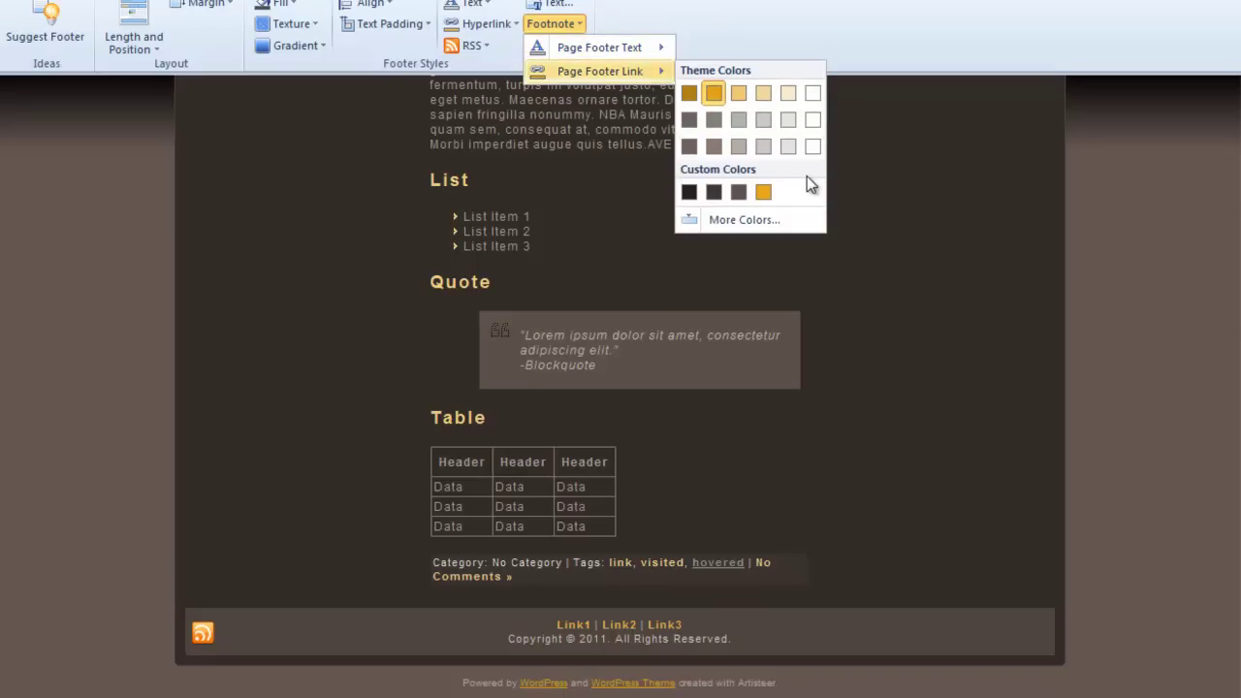
left_click(813, 145)
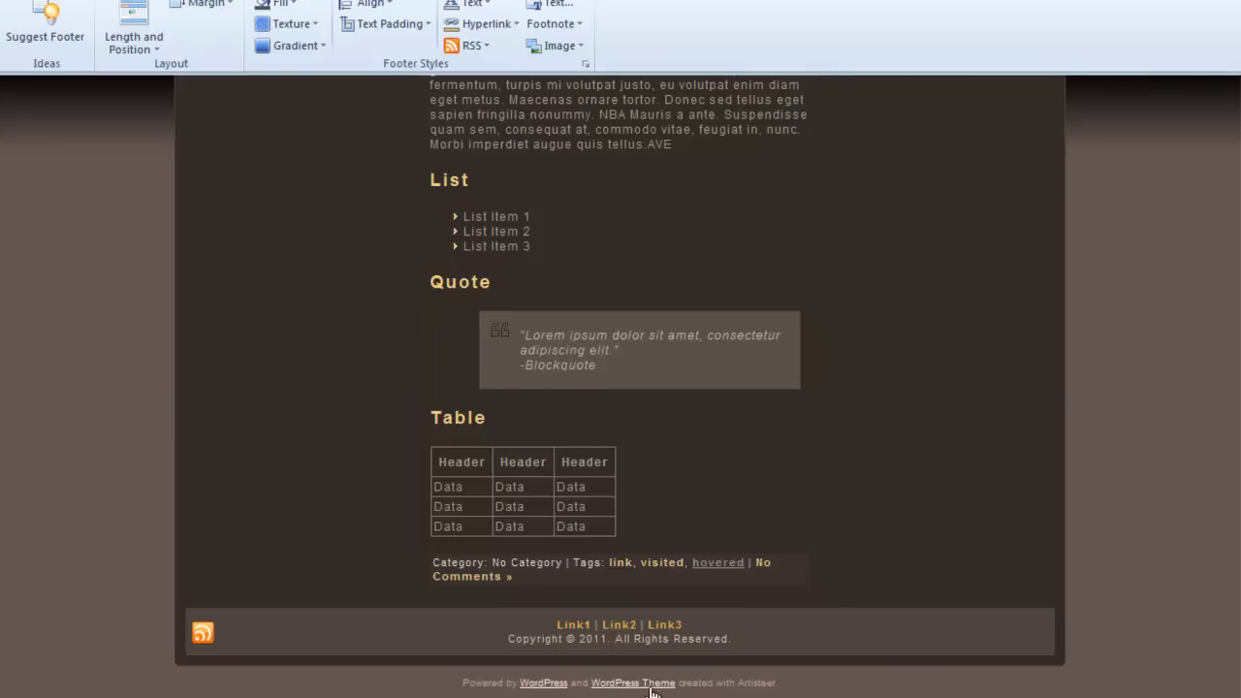
scroll(966, 424, "up", 5)
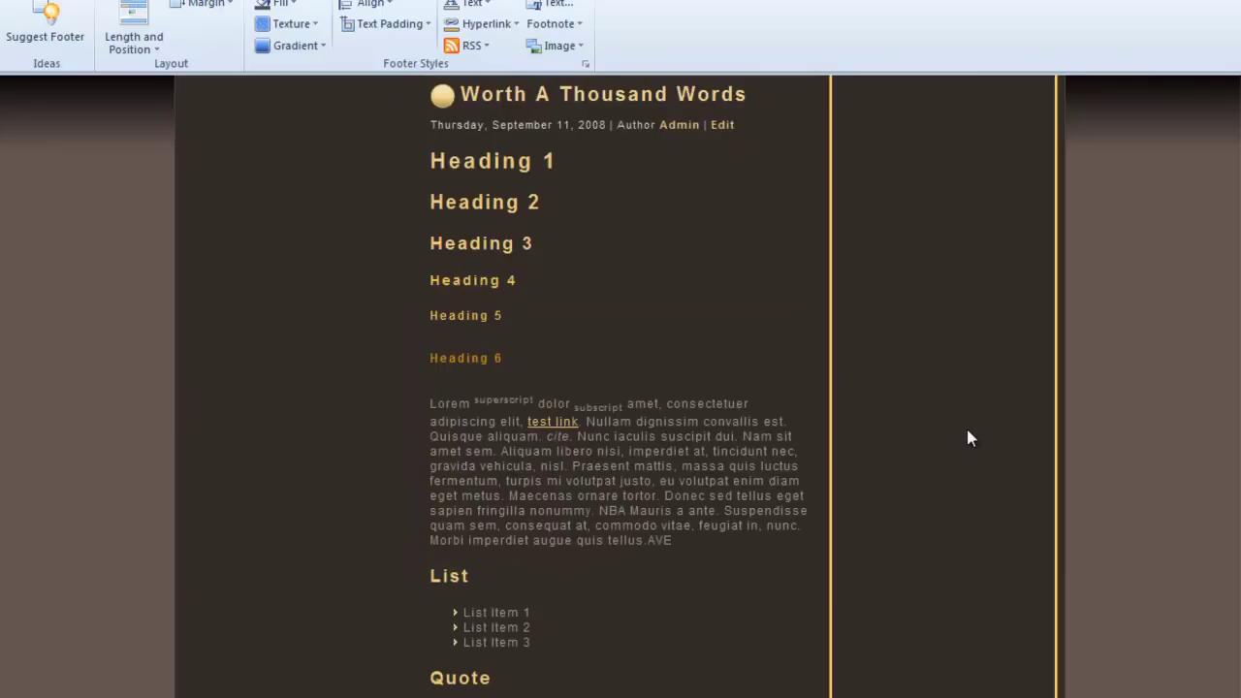
left_click(456, 37)
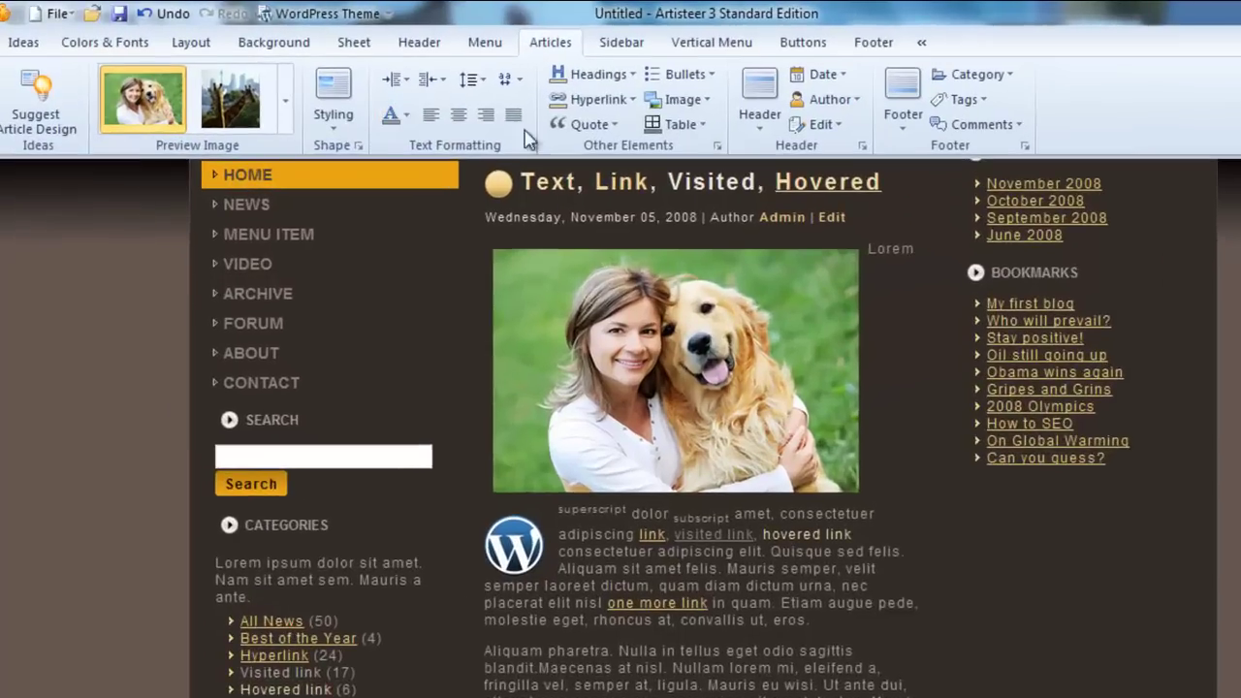
Set the article link colour to blue using More Colors.
left_click(485, 78)
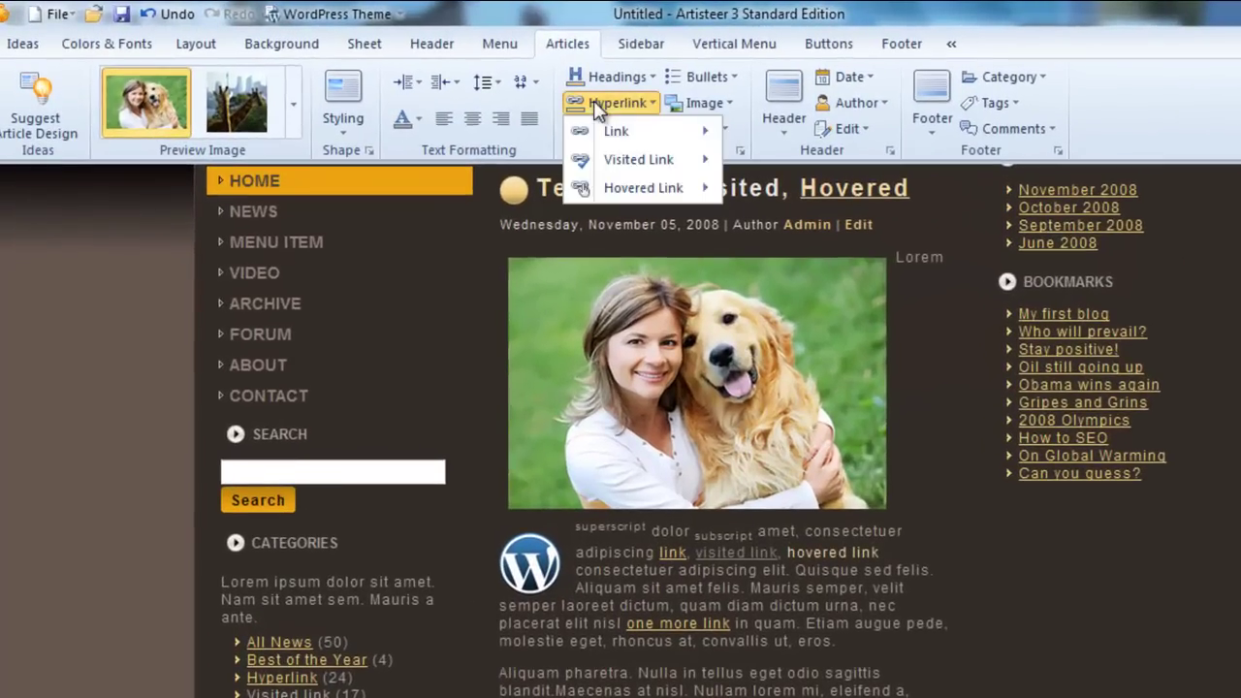
mouse_move(779, 155)
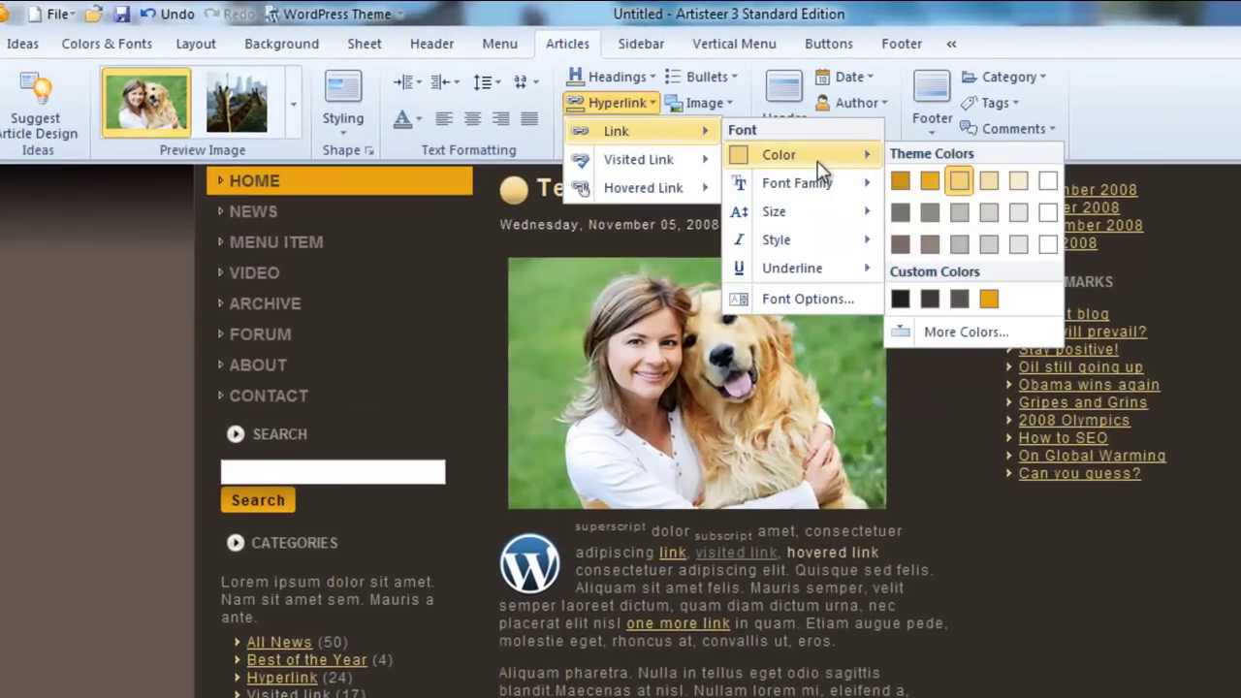
left_click(966, 331)
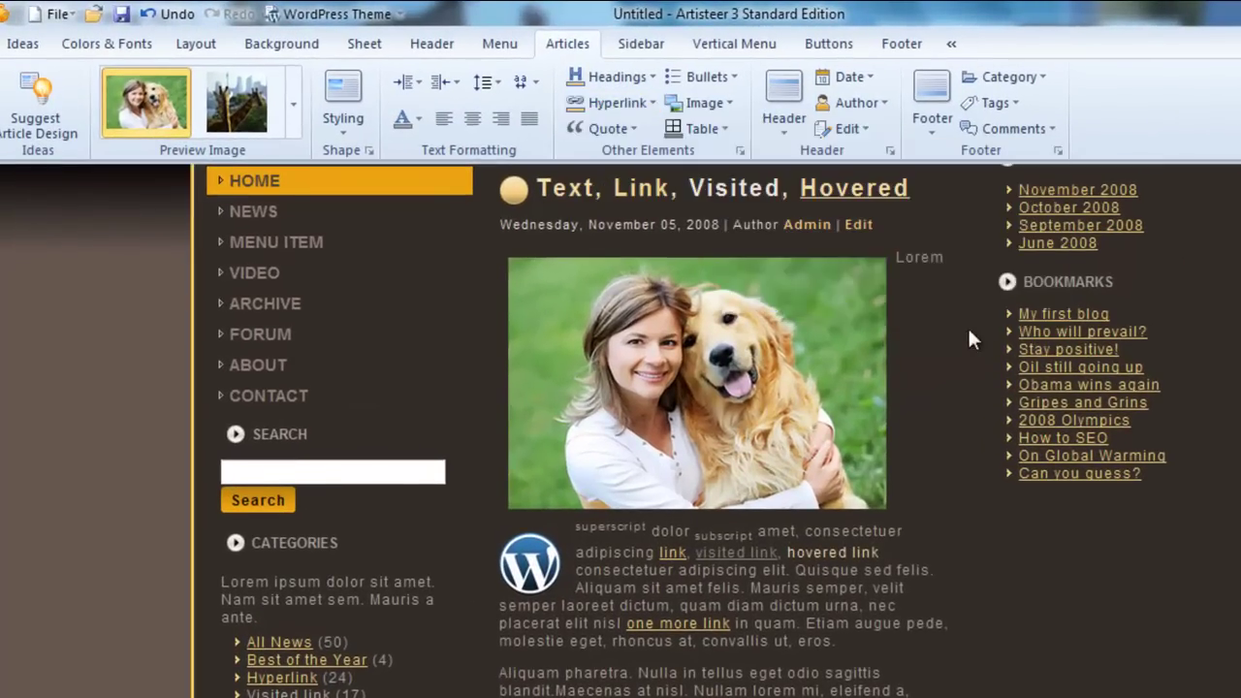
left_click_drag(859, 233, 1038, 54)
left_click(838, 184)
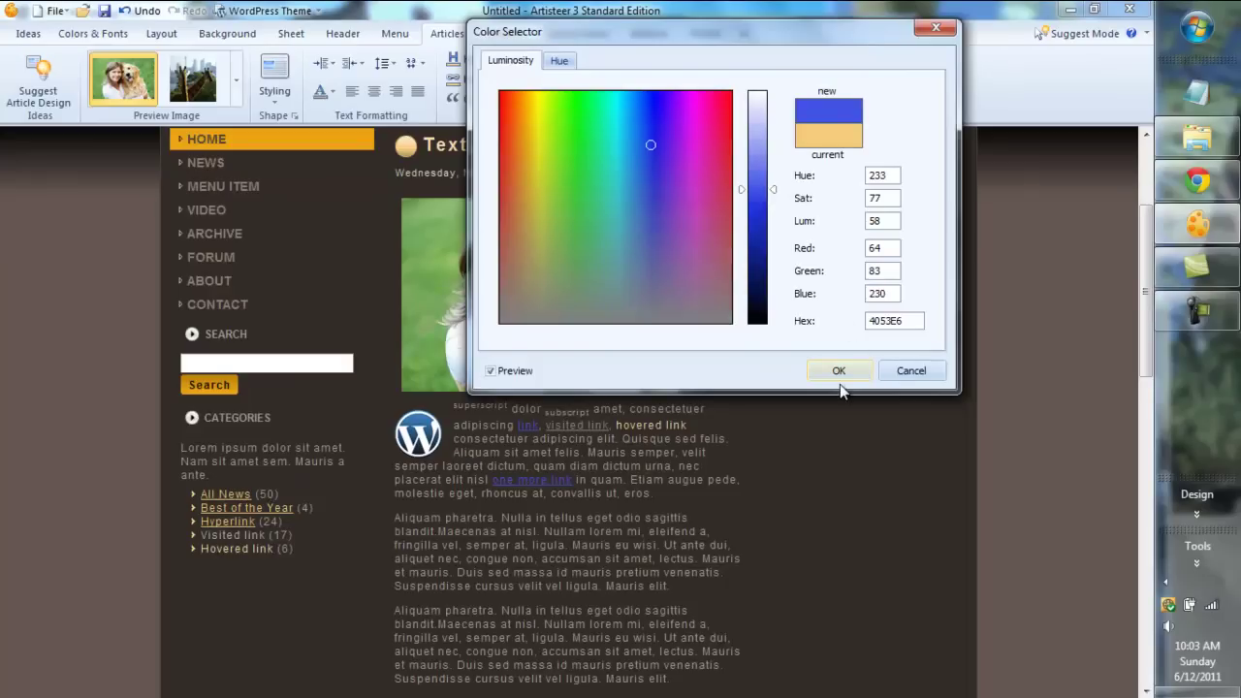
left_click(840, 372)
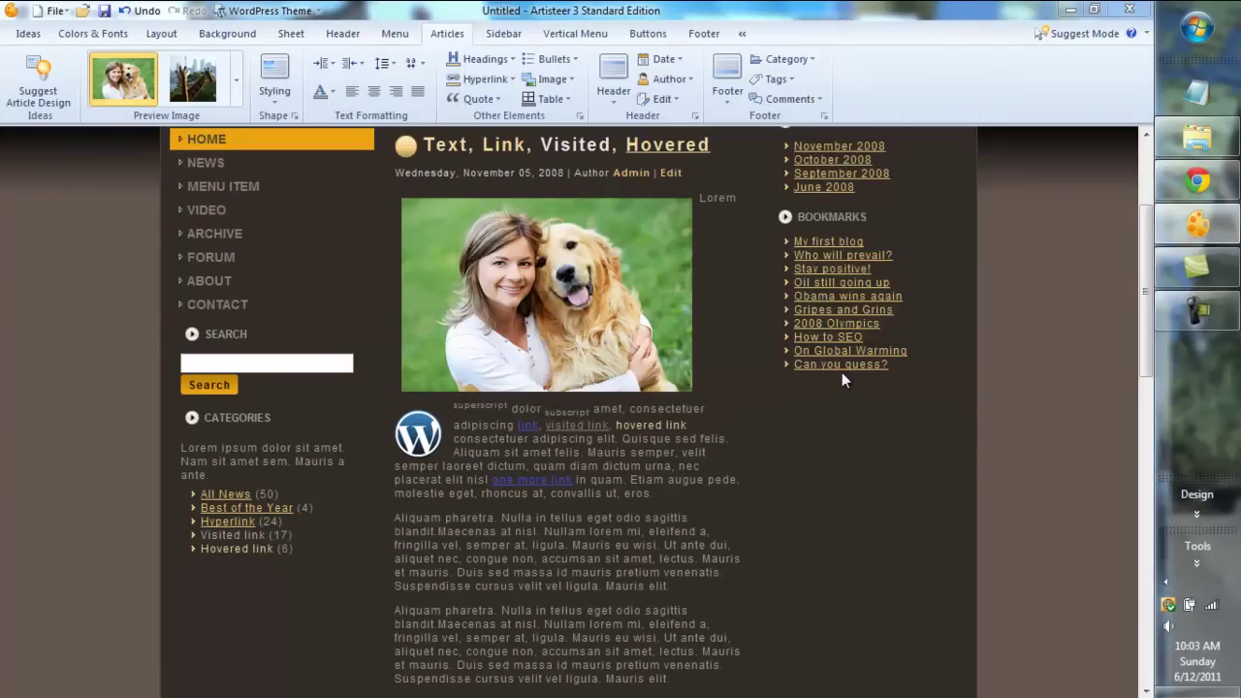
Set article links to No Underline.
left_click(490, 79)
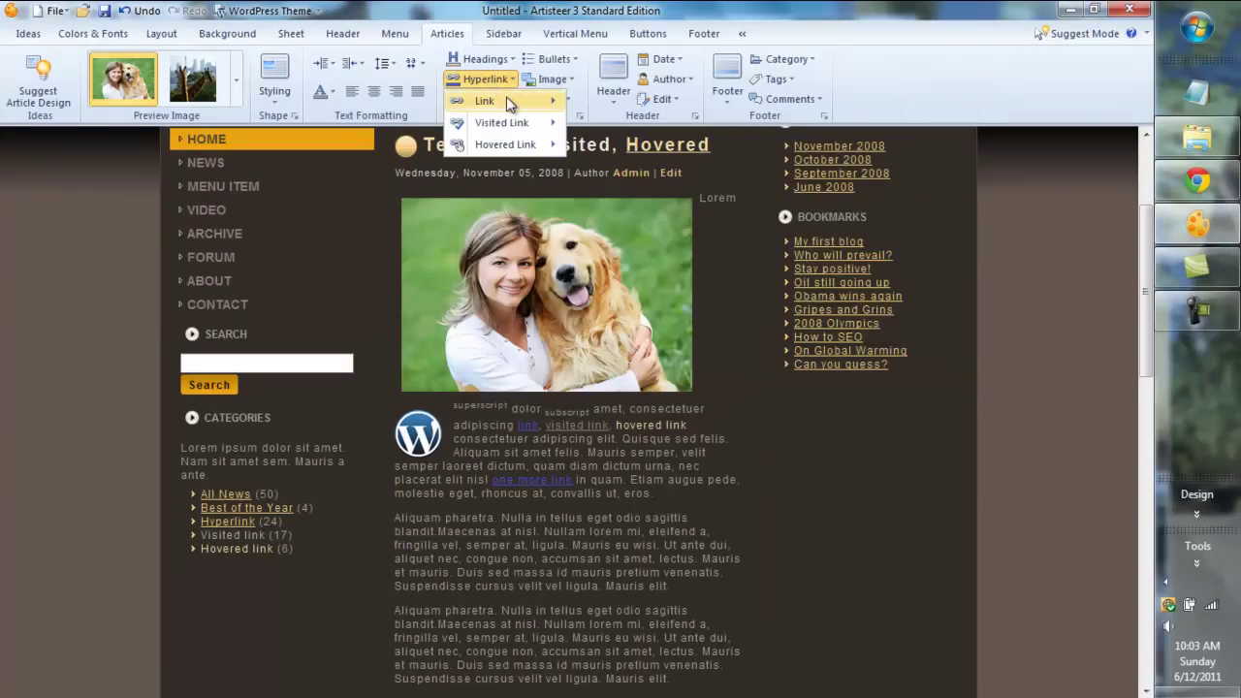
mouse_move(485, 101)
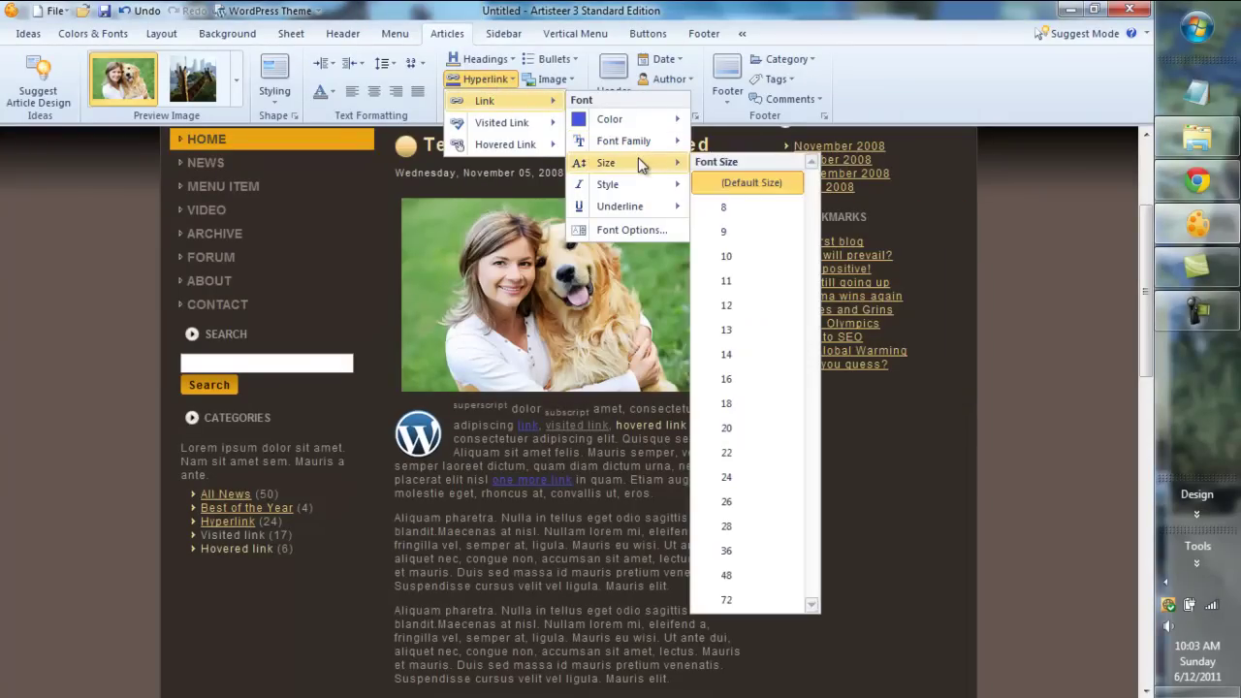
mouse_move(621, 207)
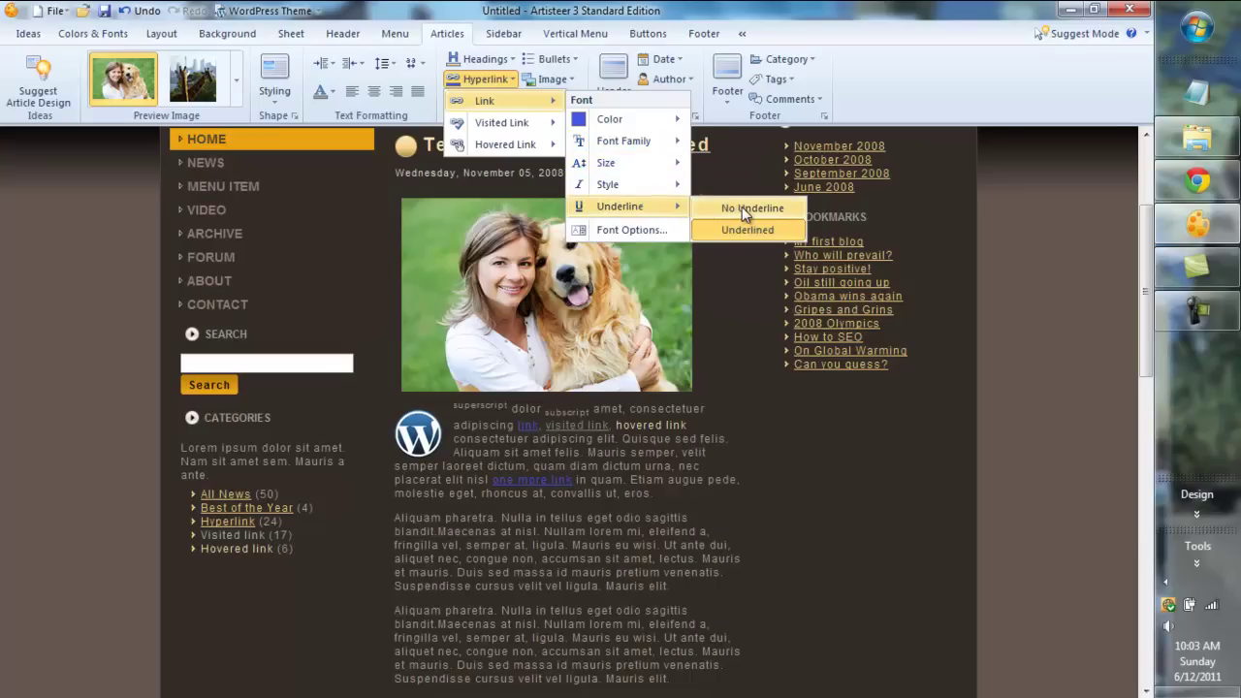
left_click(742, 207)
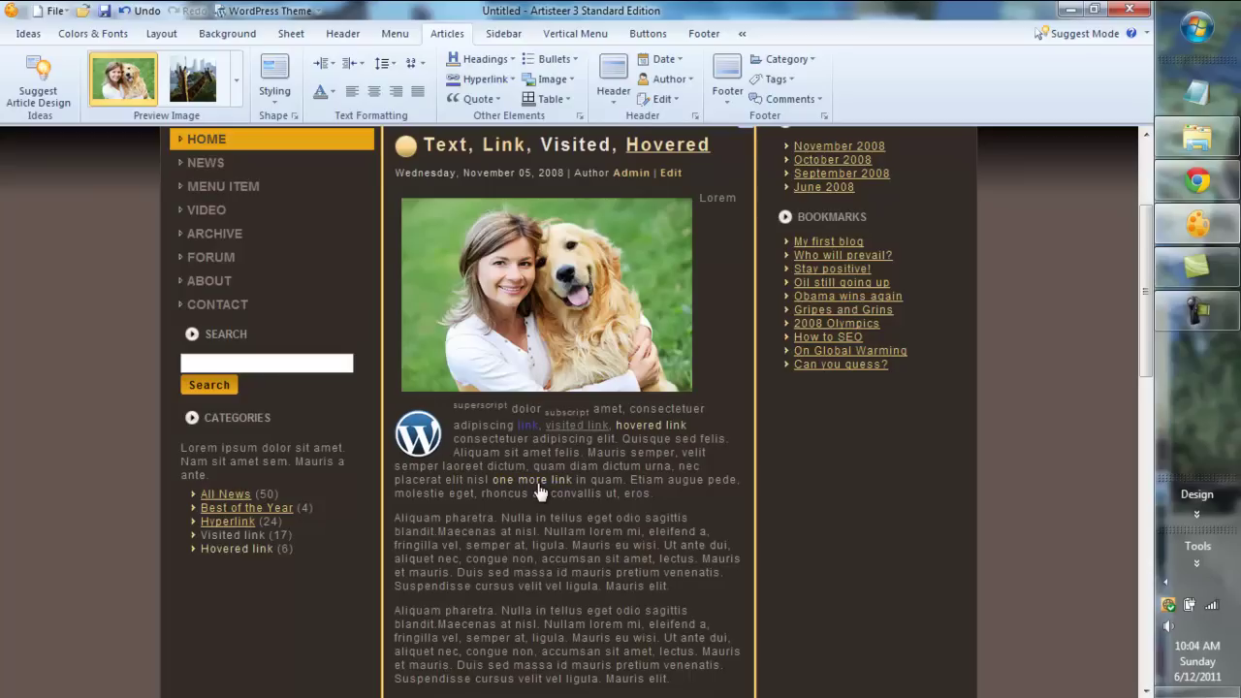
scroll(543, 466, "up", 1)
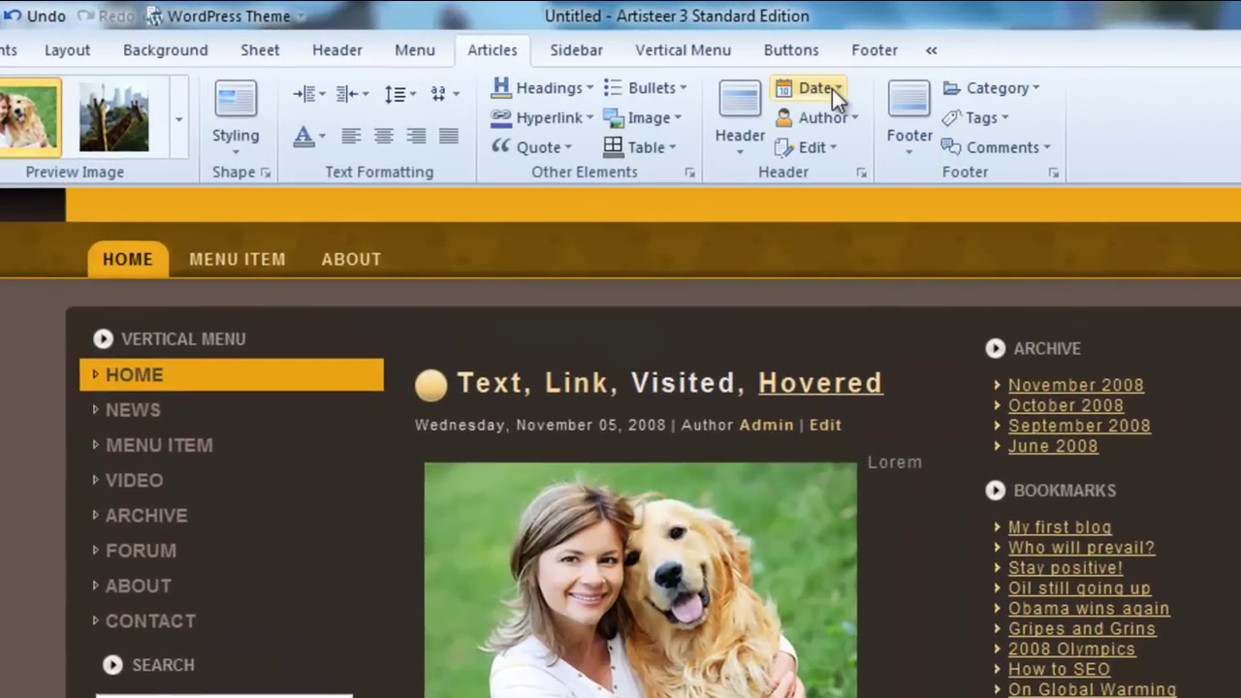
Turn off Show Date, Show Author and Show Edit for the article header.
left_click(832, 89)
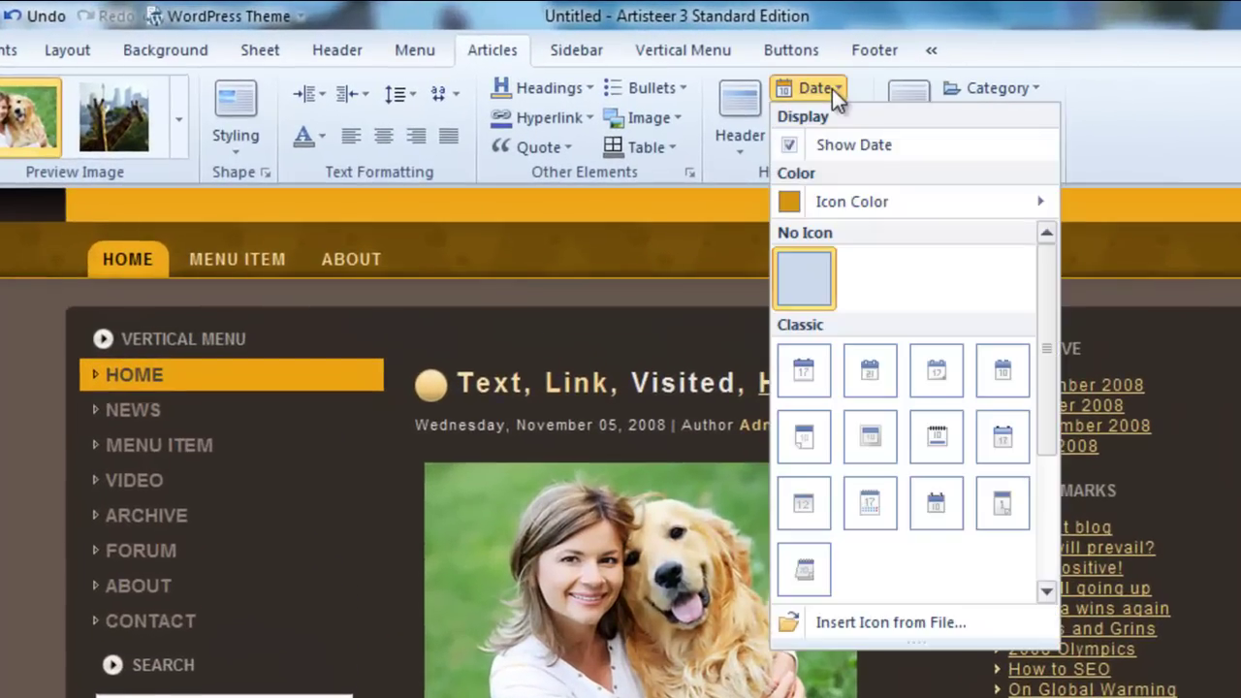
left_click(834, 145)
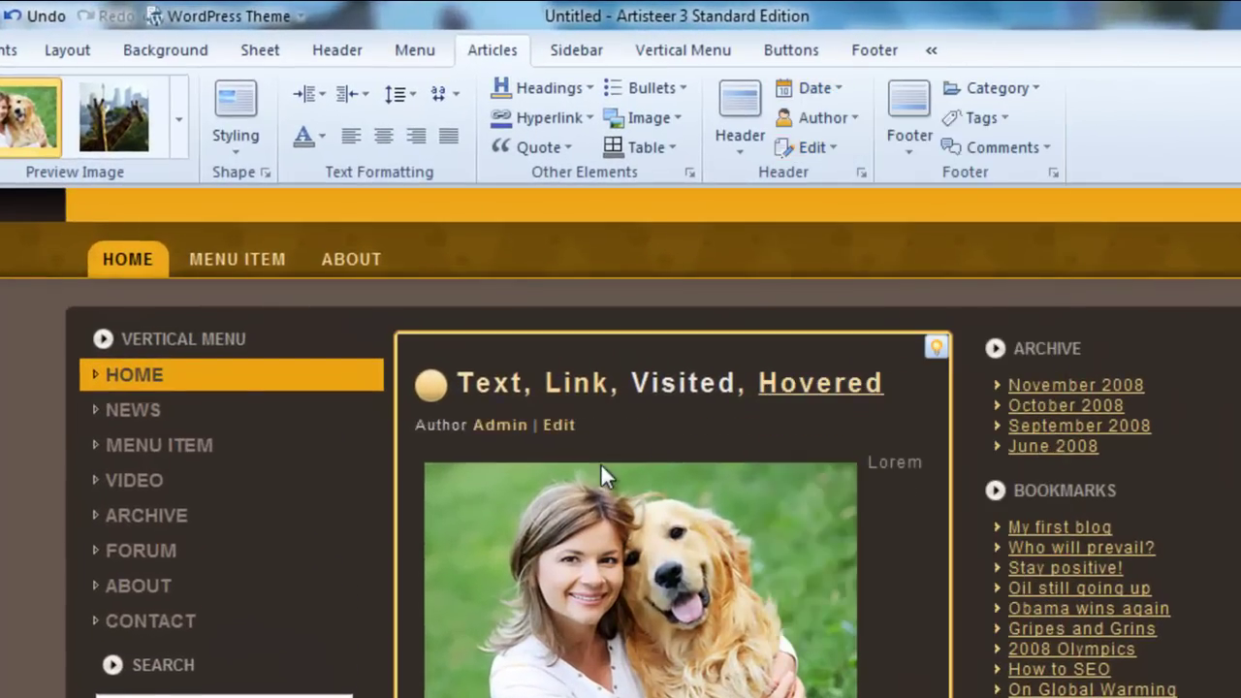
left_click(842, 121)
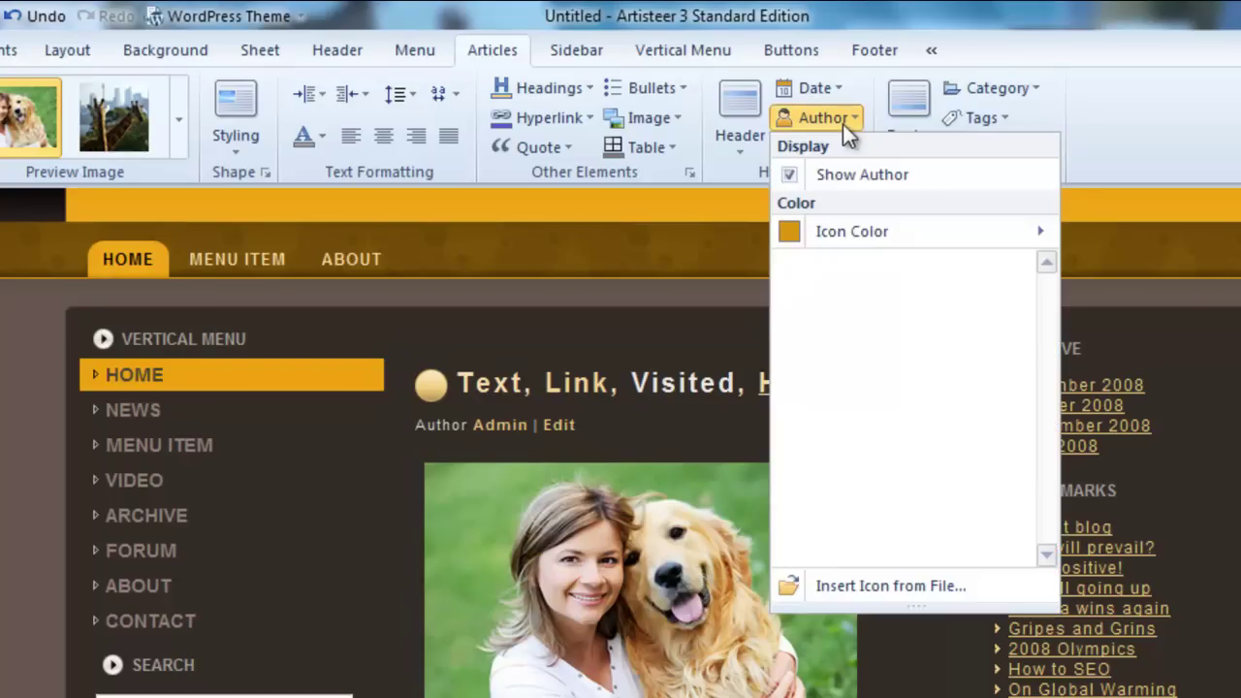
left_click(841, 175)
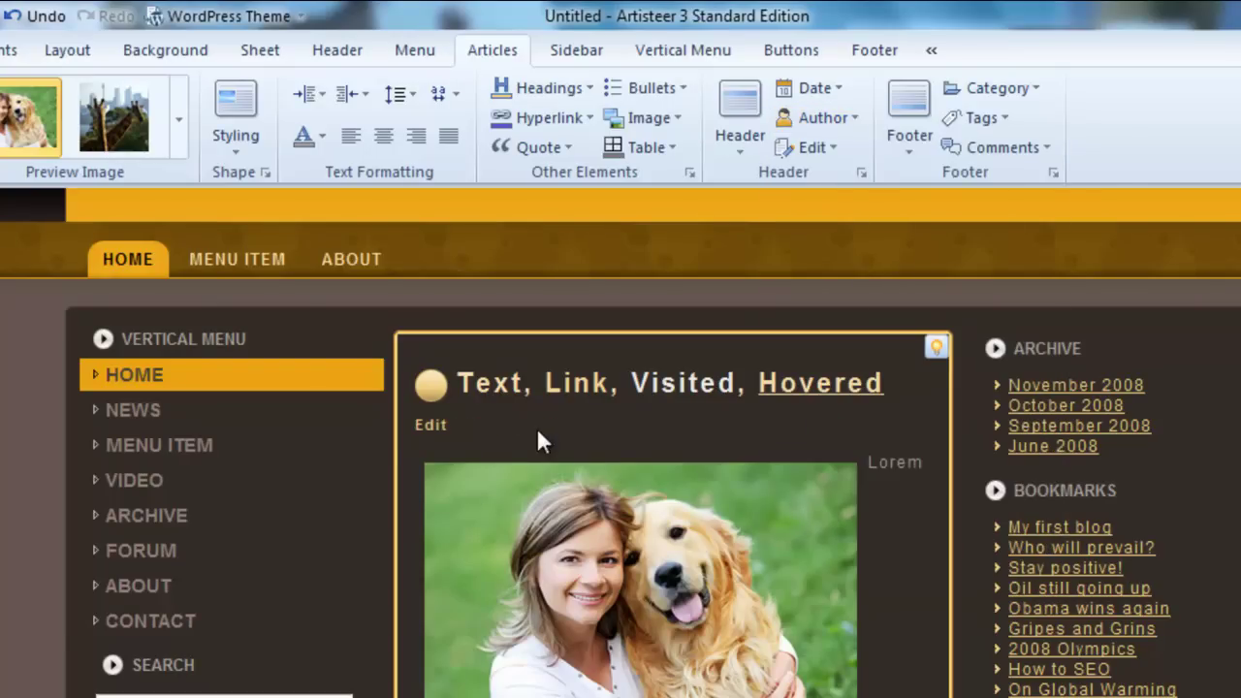
left_click(819, 149)
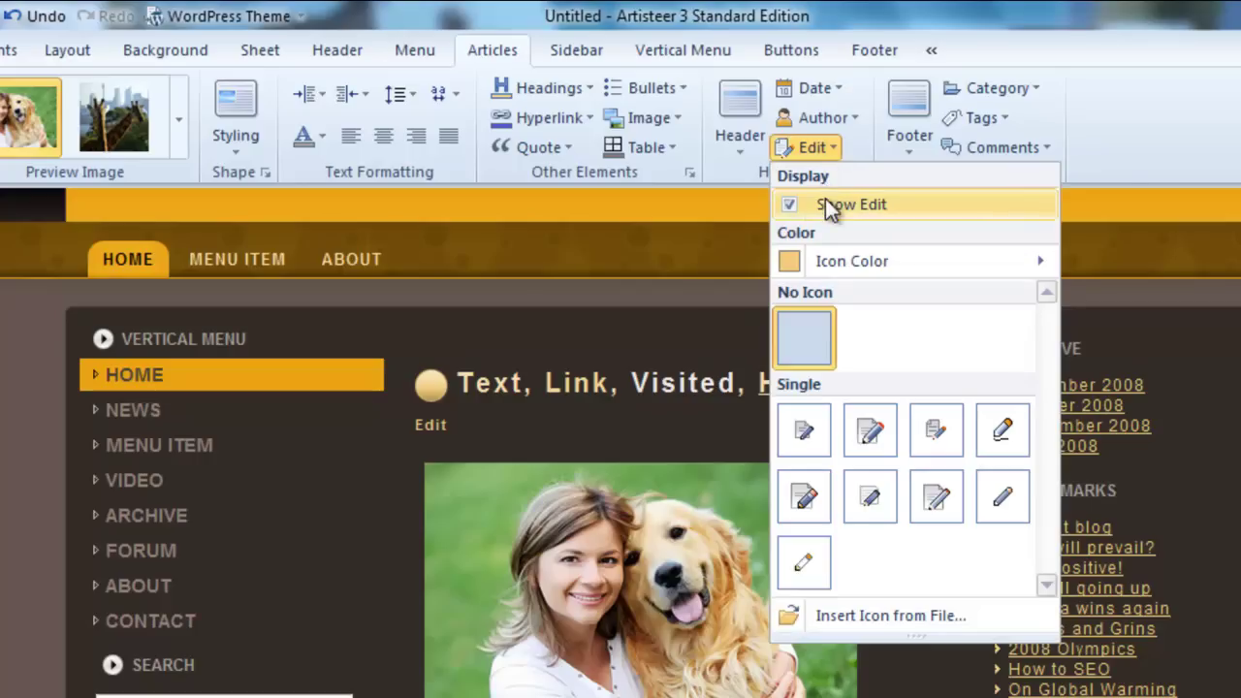
left_click(833, 202)
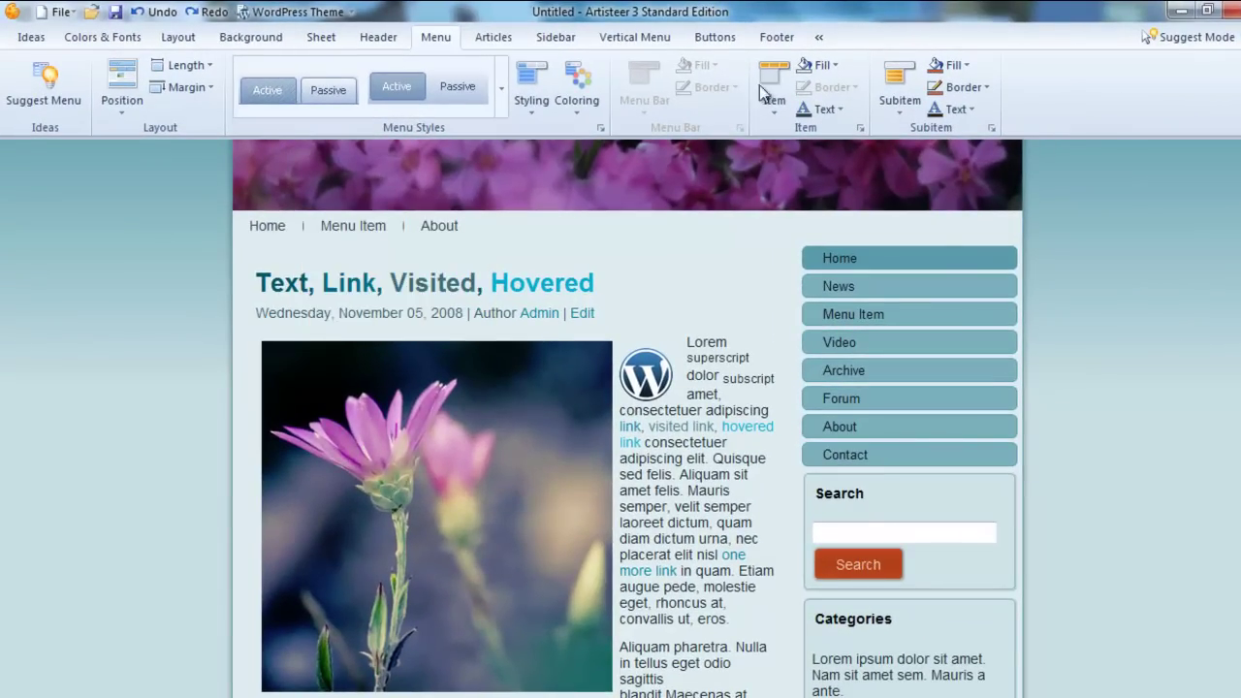
Make hovered top menu items teal and hovered submenu items light cyan.
left_click(834, 65)
mouse_move(848, 137)
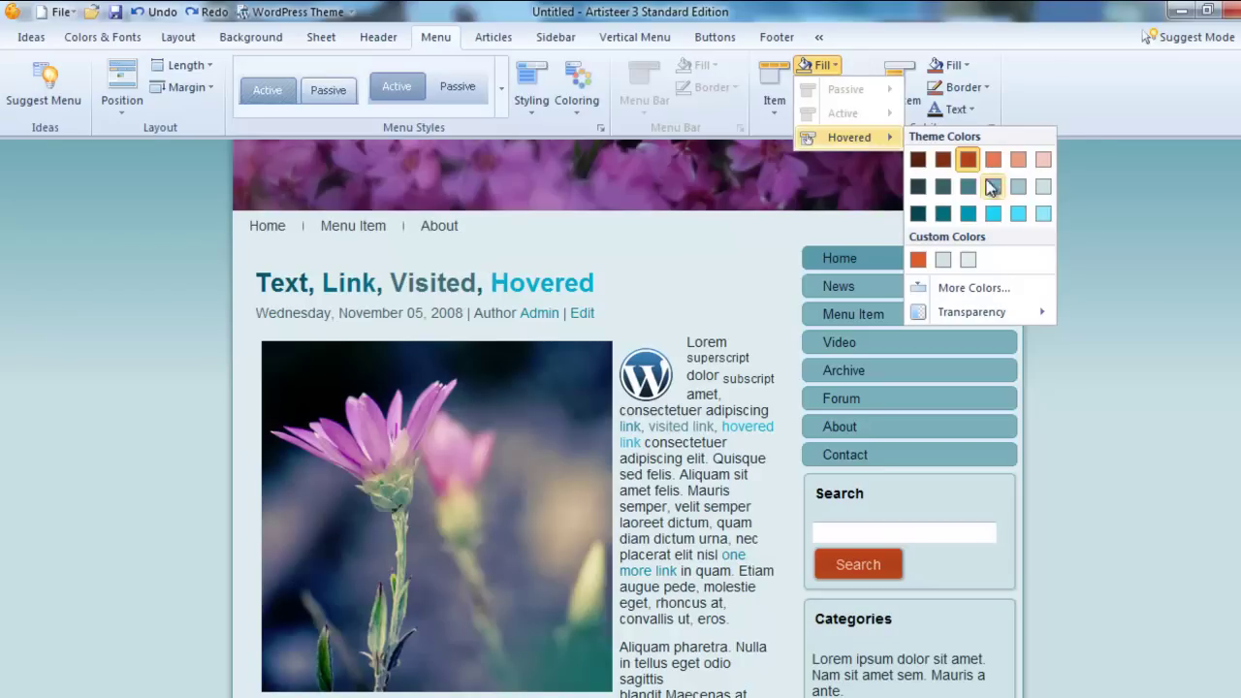
left_click(970, 215)
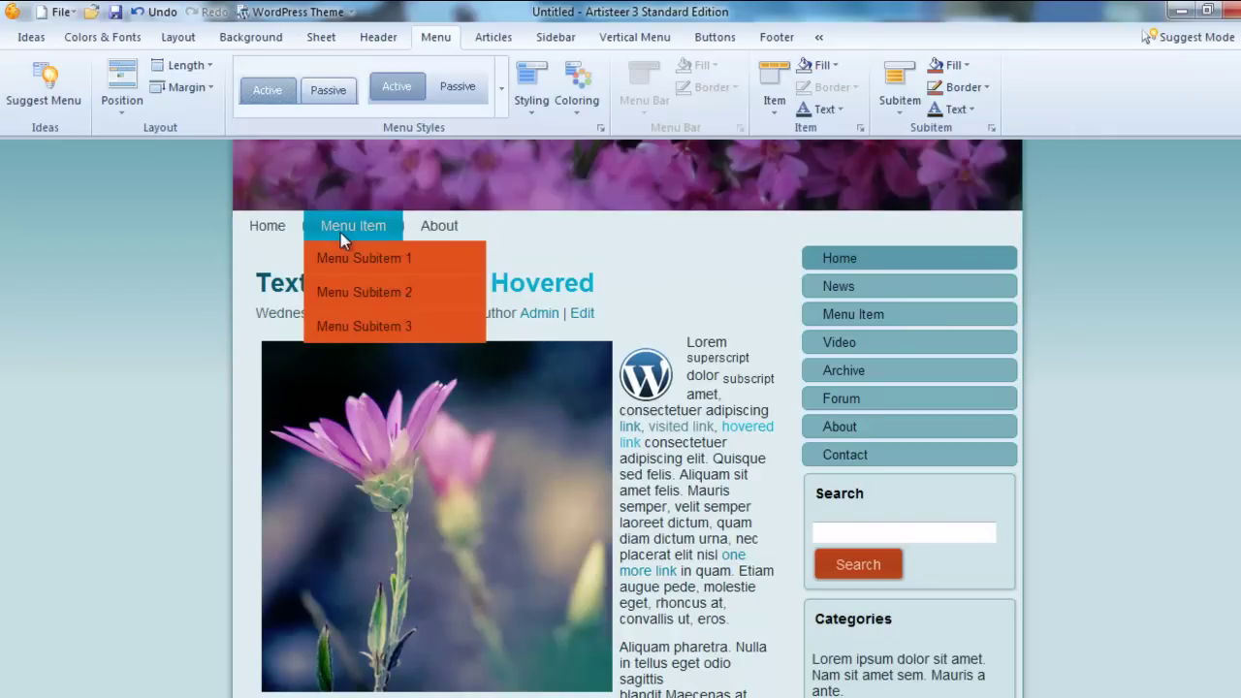
left_click(951, 65)
mouse_move(977, 114)
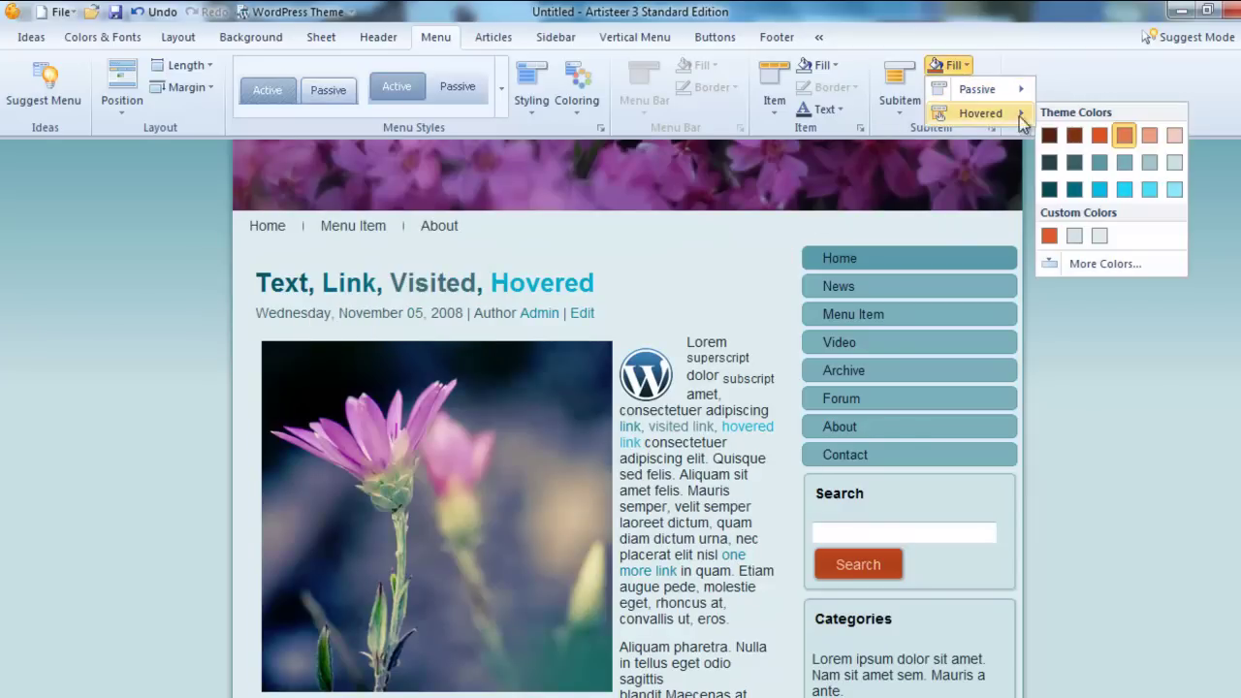
left_click(1173, 191)
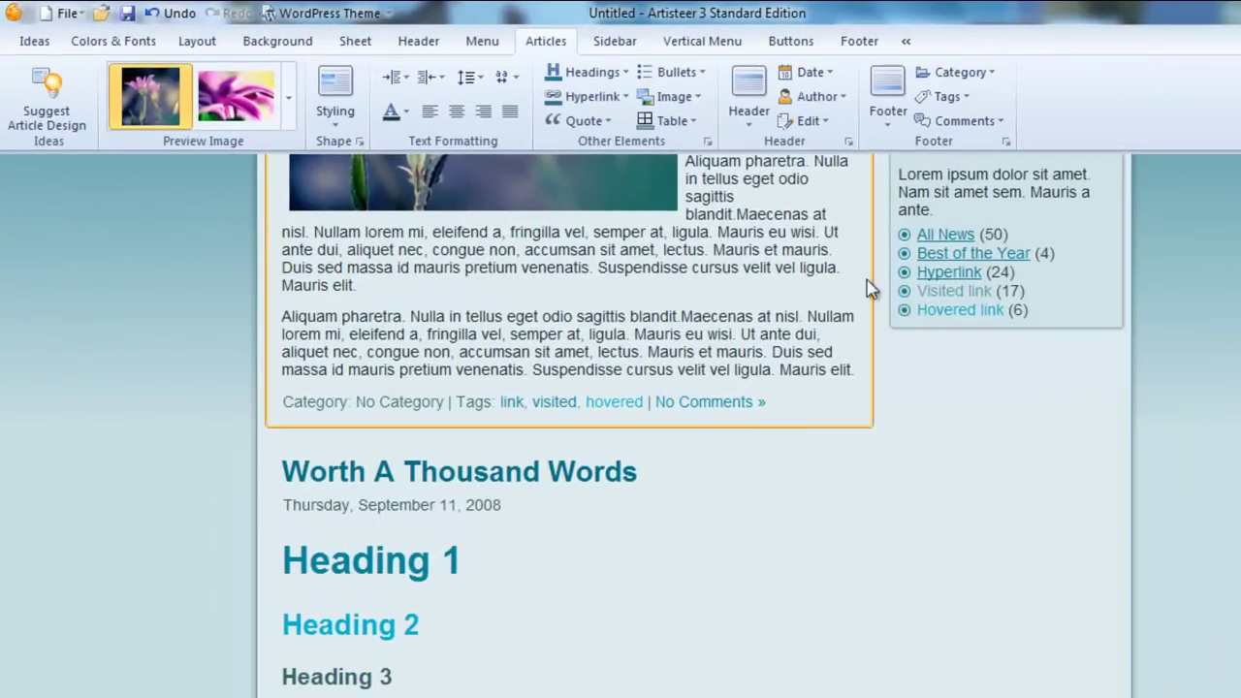
Set the article footer layout to Metadata Block with an orange-red fill.
left_click(887, 109)
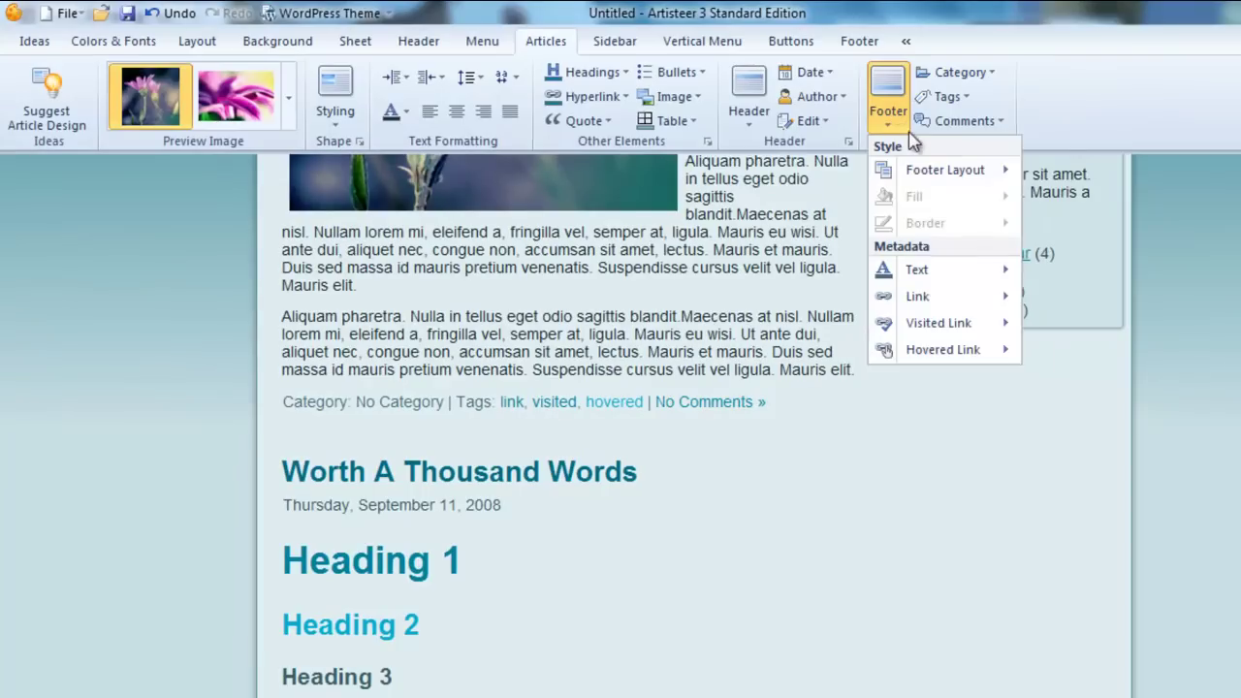
left_click(924, 179)
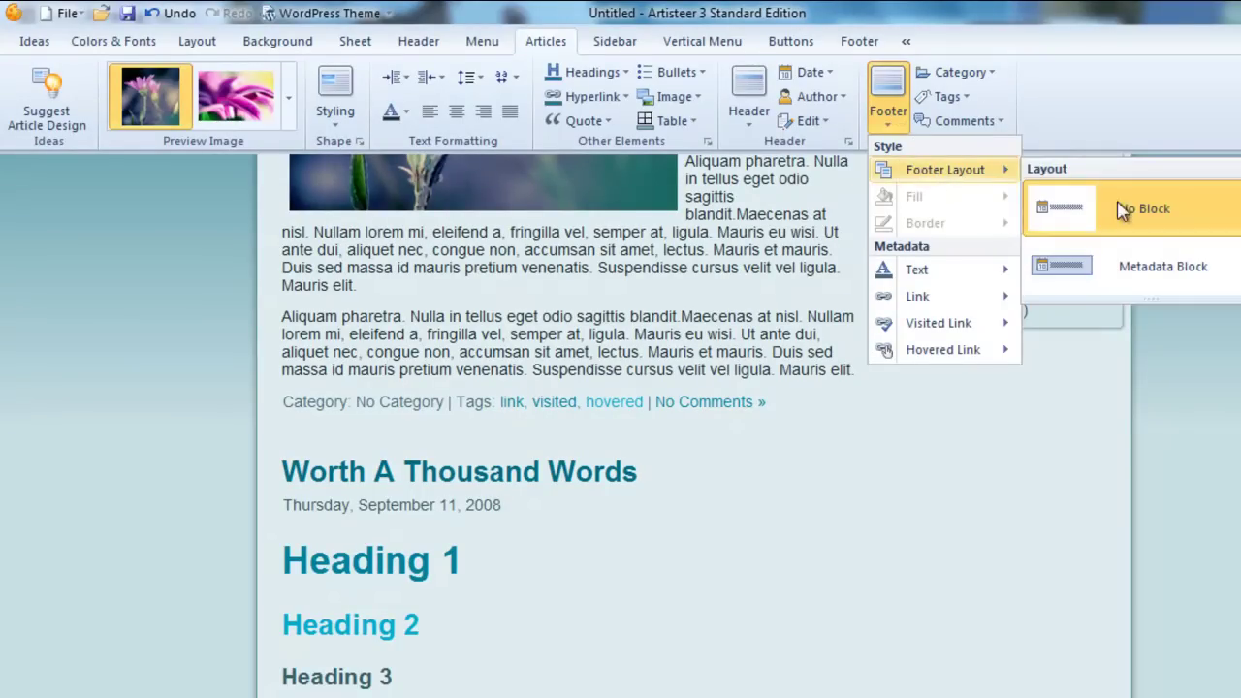
left_click(1135, 272)
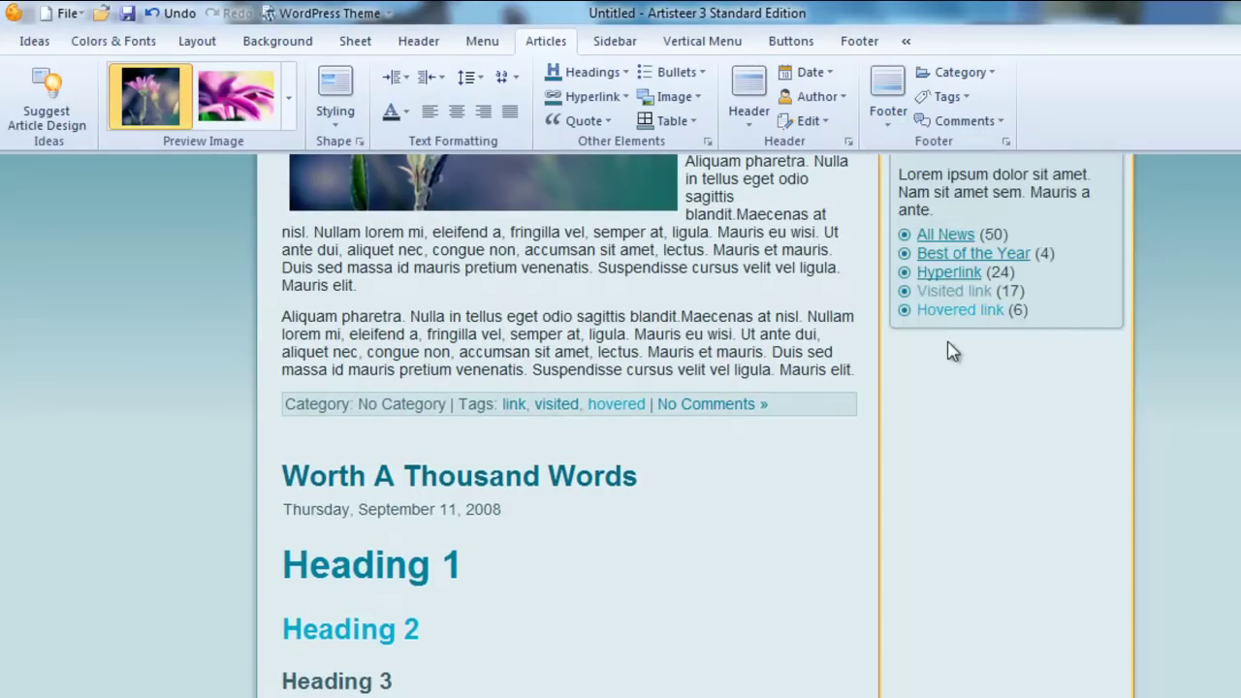
left_click(889, 97)
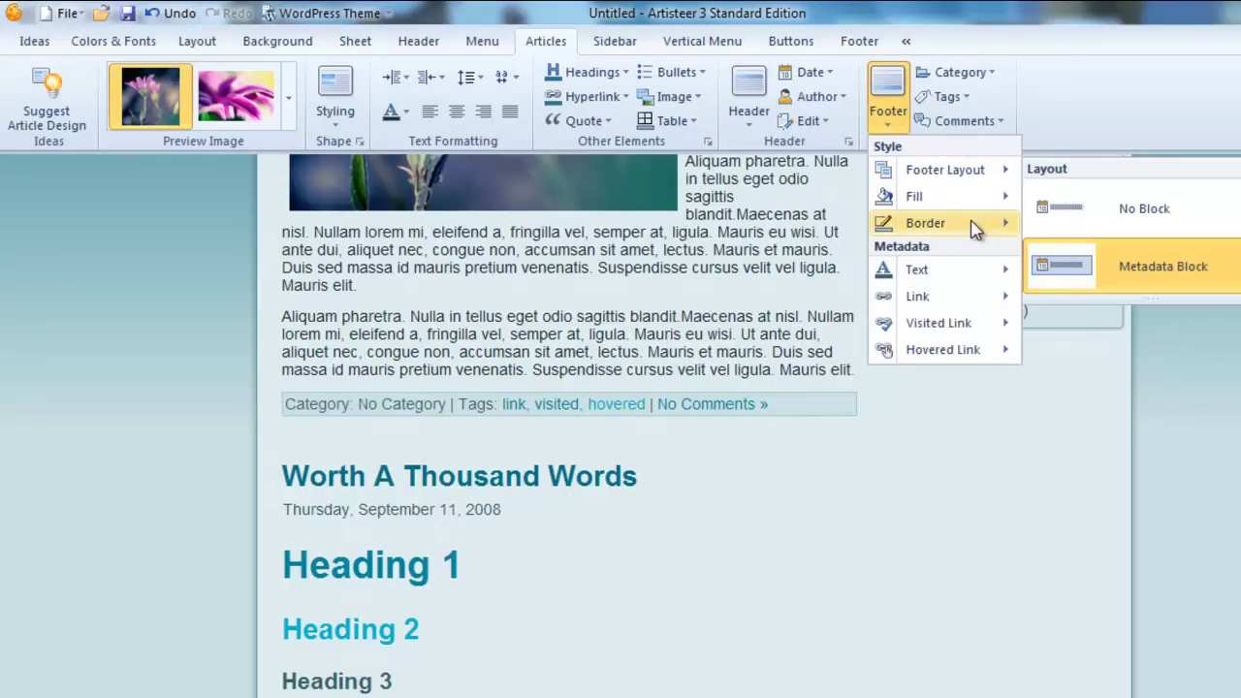
mouse_move(917, 196)
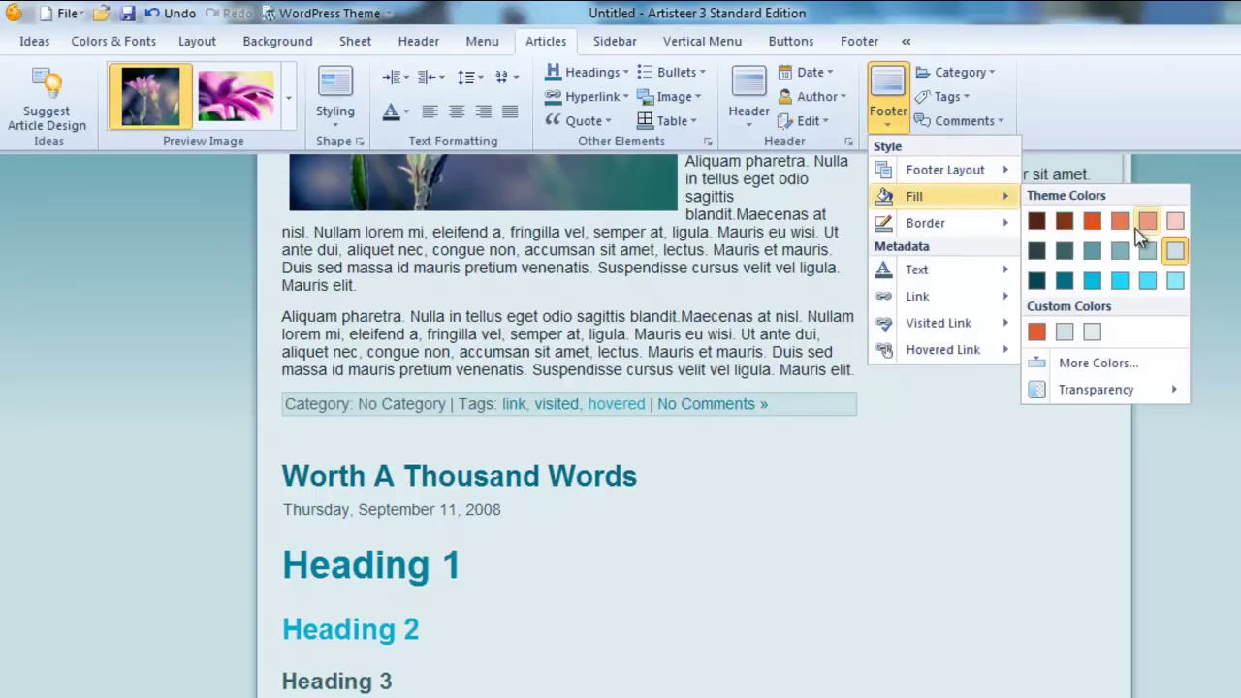
left_click(1092, 221)
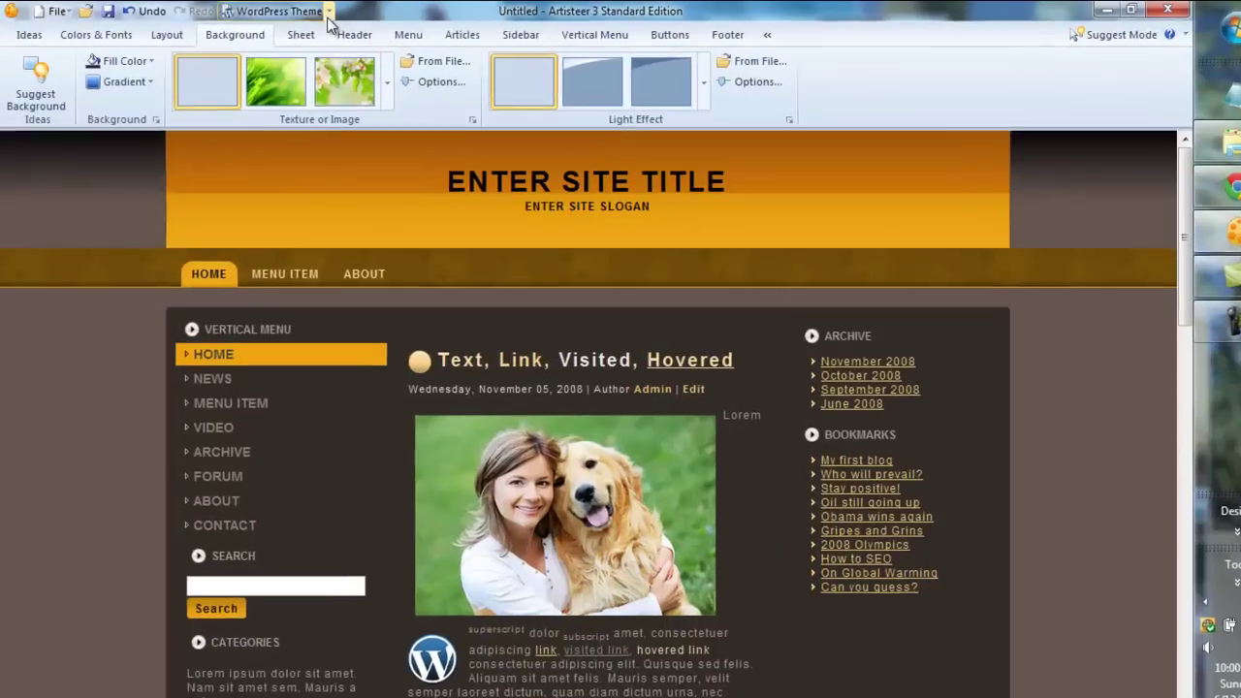
left_click(329, 13)
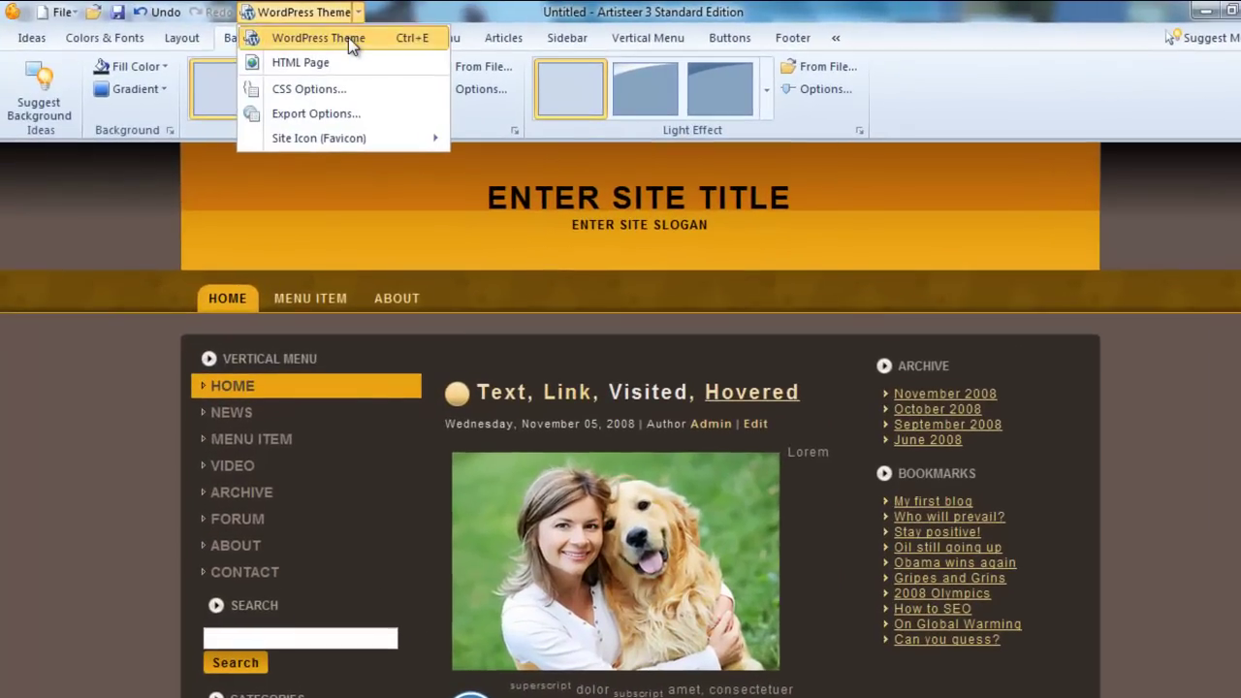
left_click(320, 35)
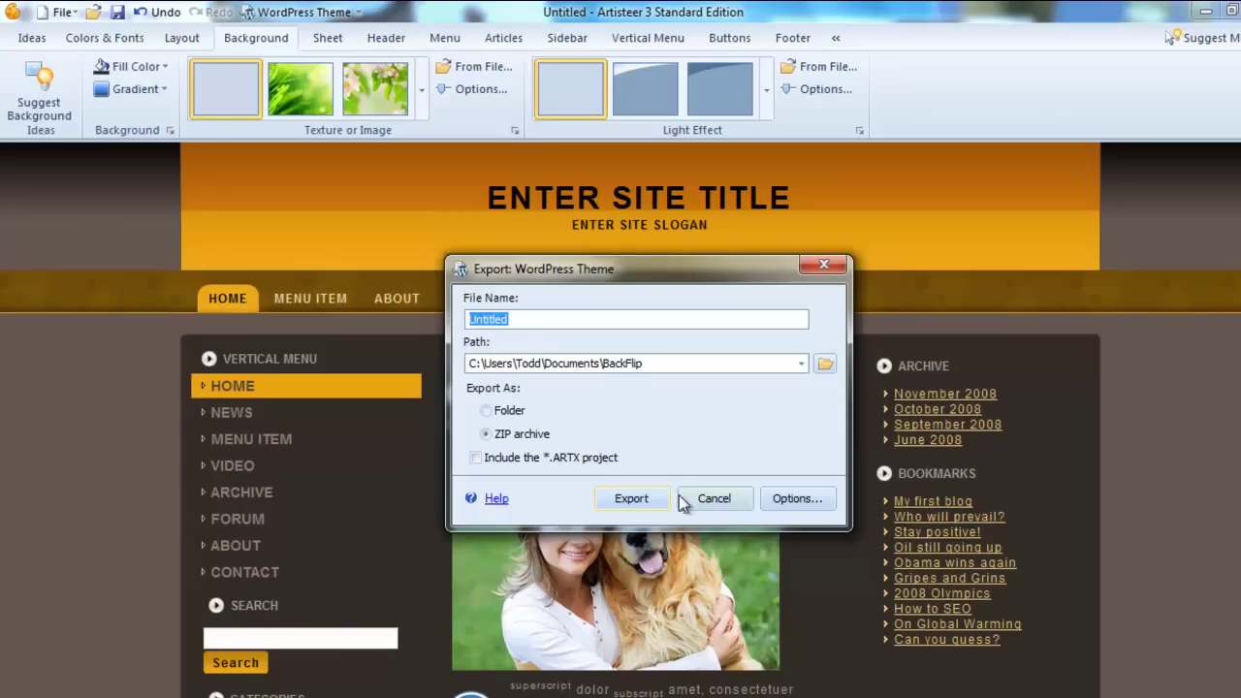
left_click(710, 503)
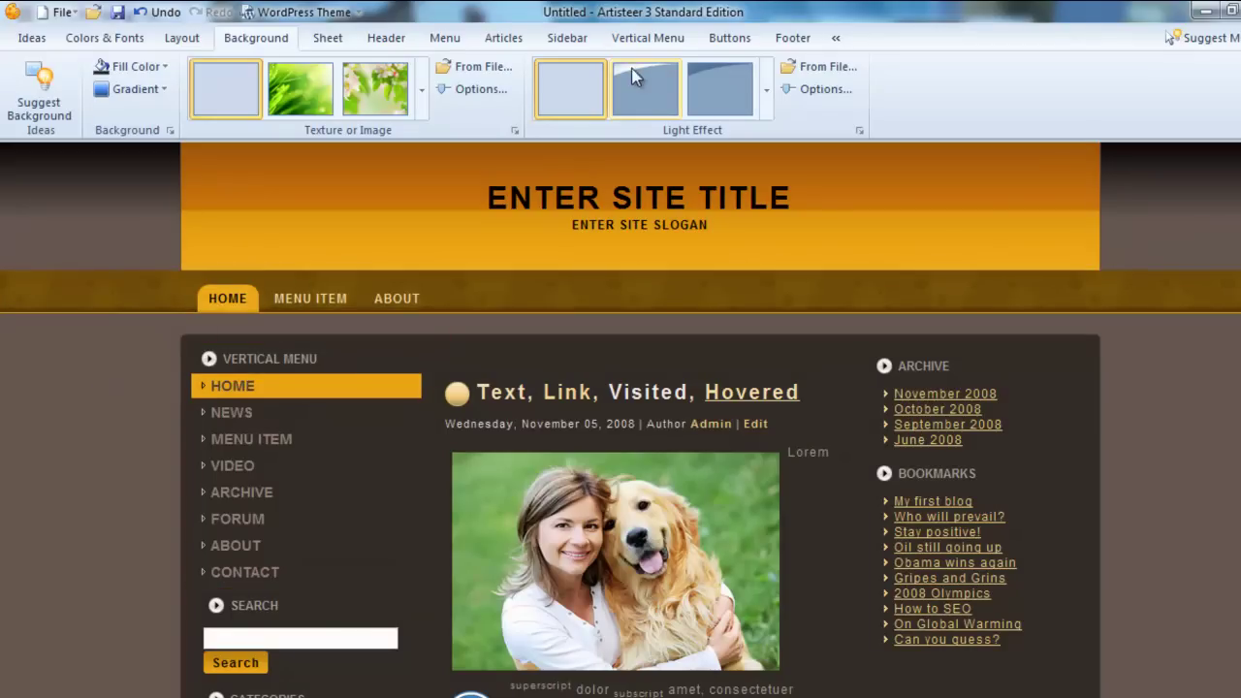
scroll(704, 462, "down", 2)
scroll(704, 463, "down", 5)
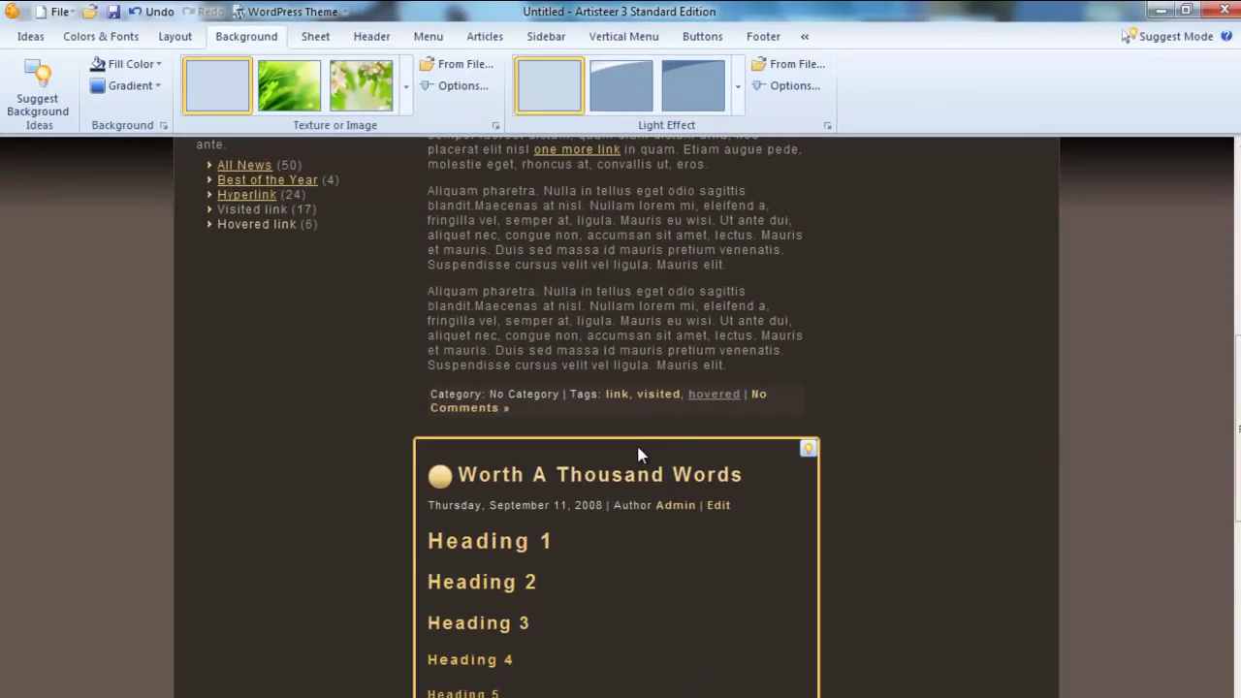
scroll(638, 451, "down", 5)
scroll(638, 451, "down", 3)
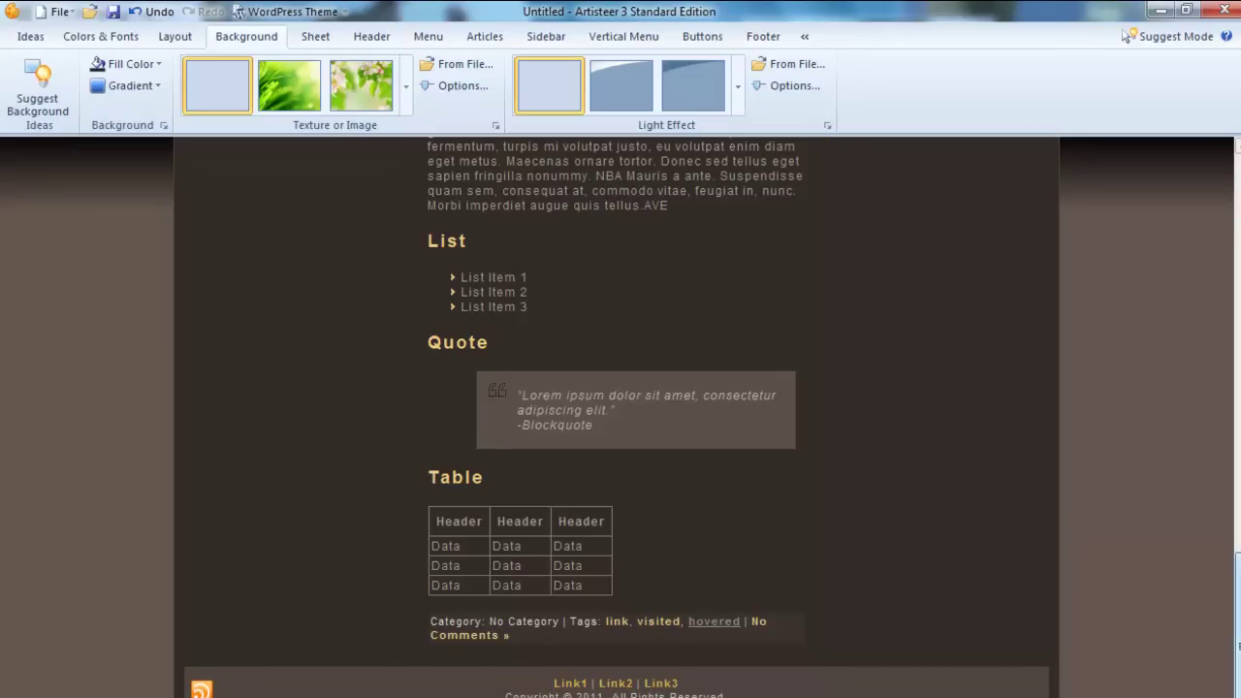
left_click_drag(1238, 582, 1237, 194)
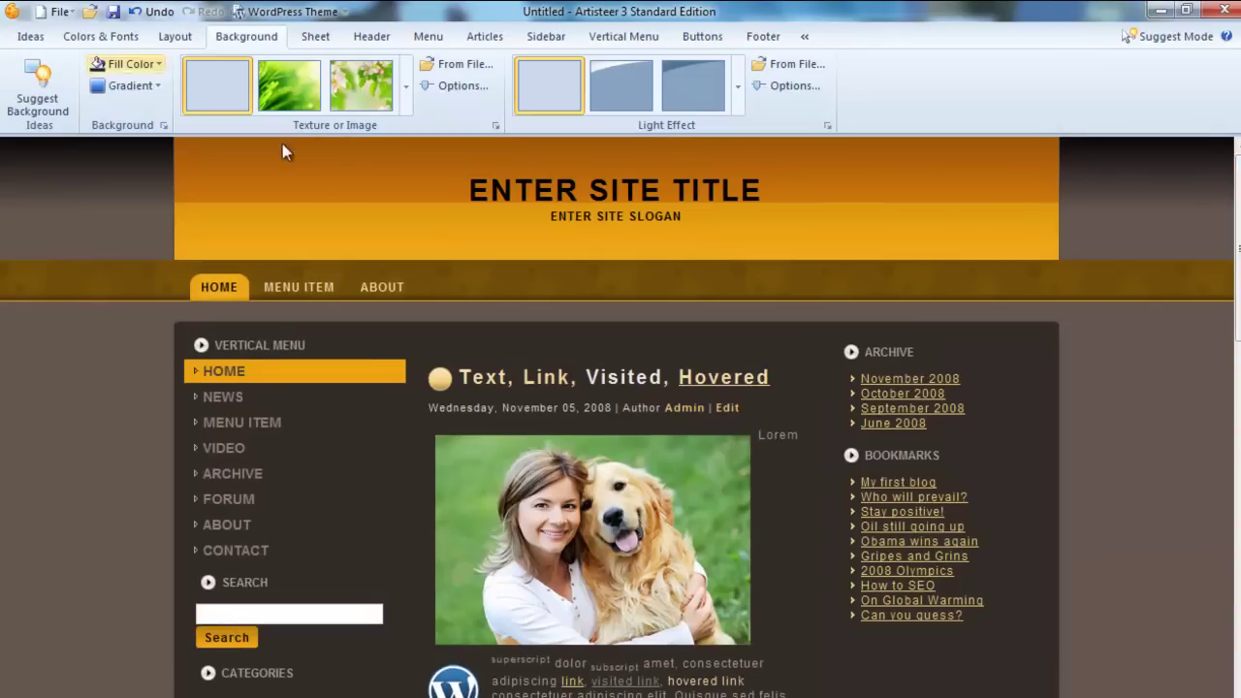